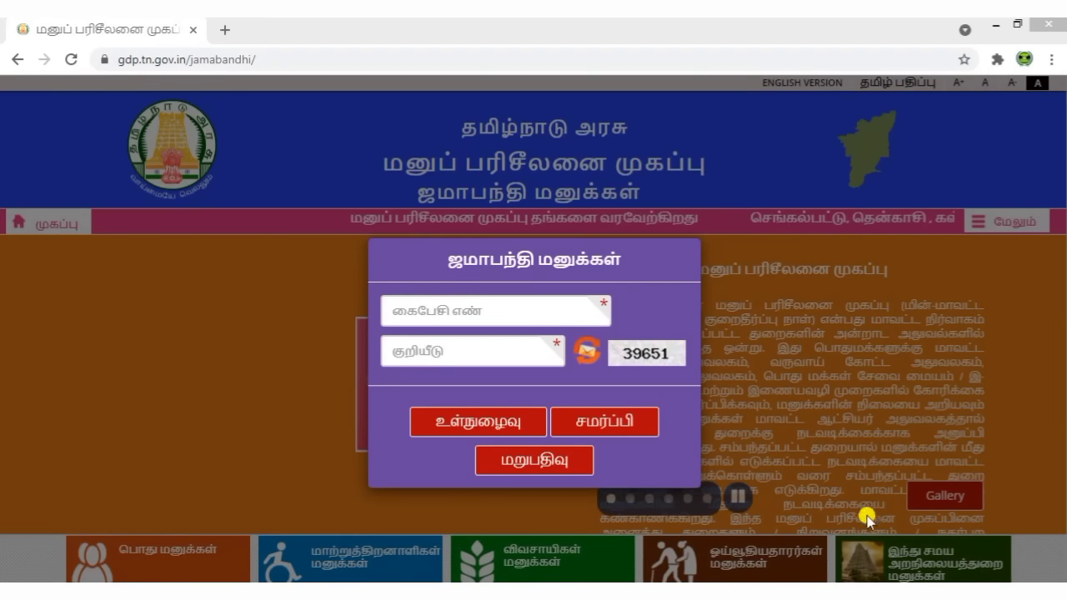
# Step: Log in to the Jamabandhi portal with the mobile number and the displayed captcha code
pyautogui.click(288, 55)
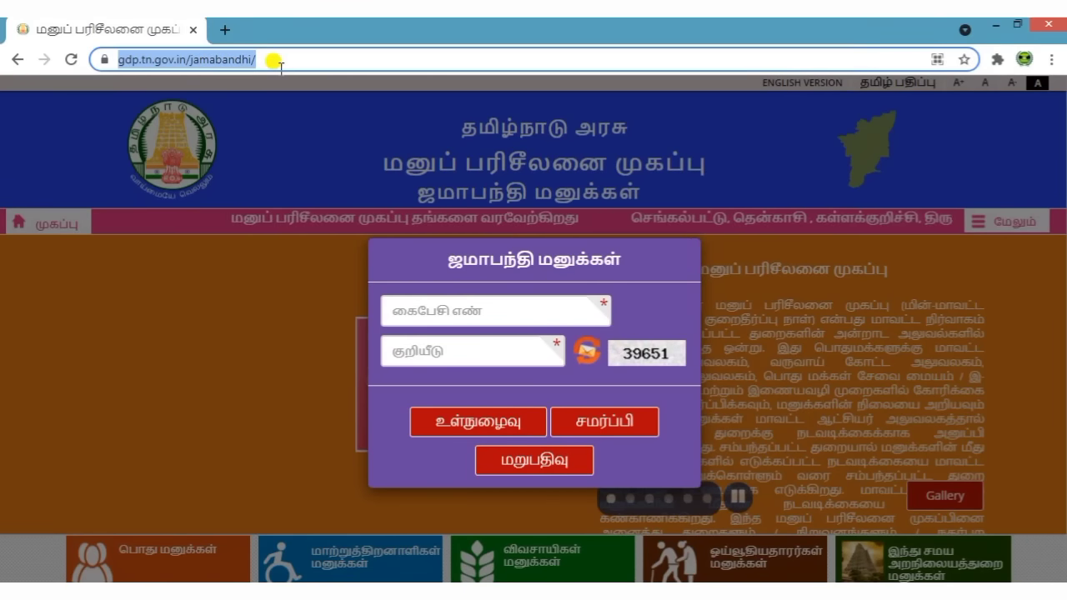
pyautogui.click(476, 300)
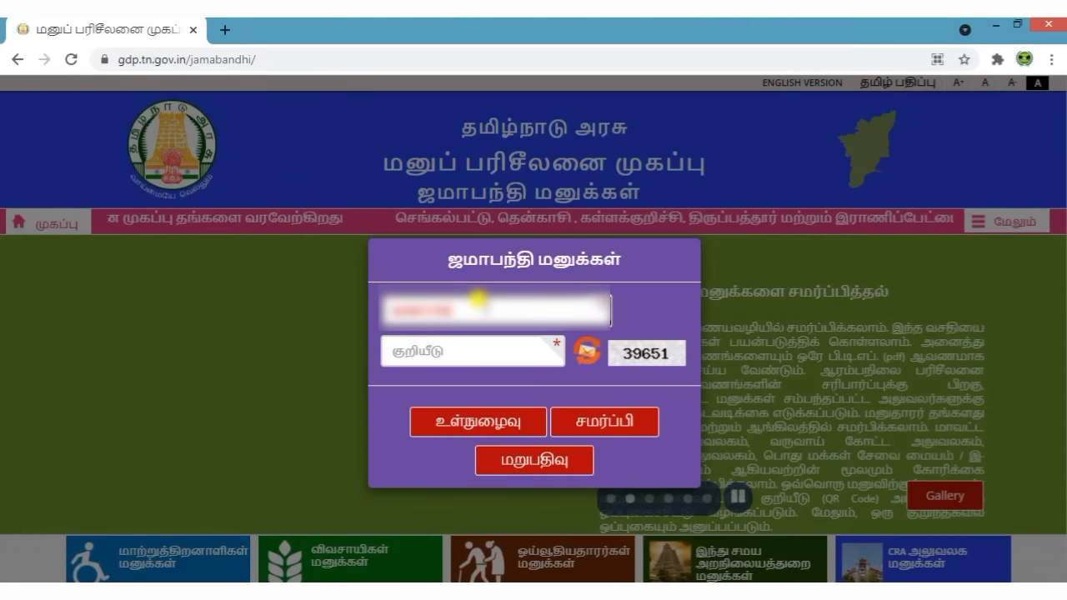
pyautogui.click(467, 344)
pyautogui.write('39')
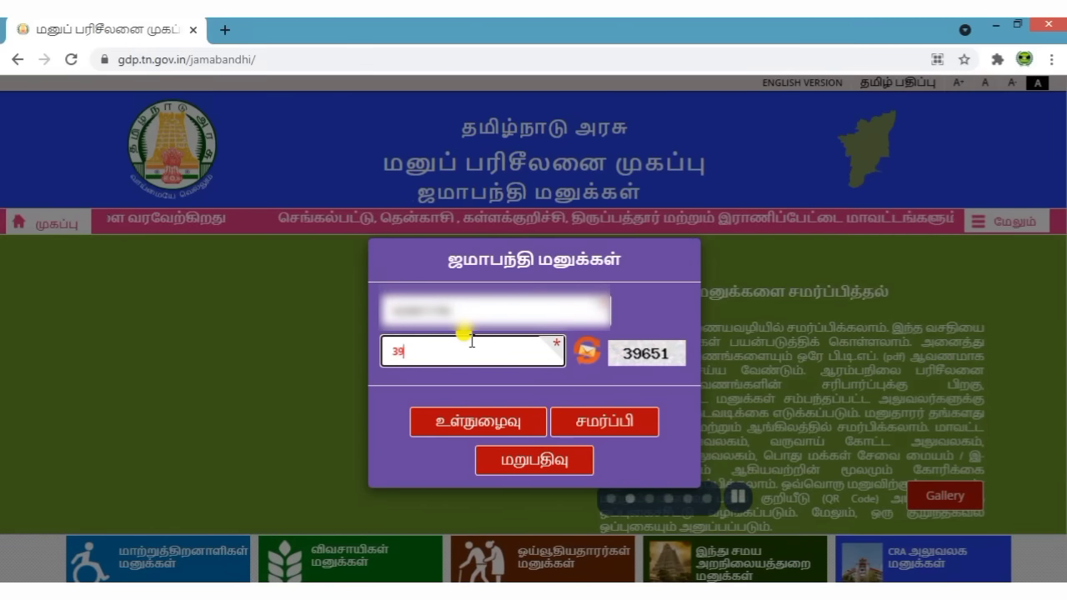
pyautogui.write('651')
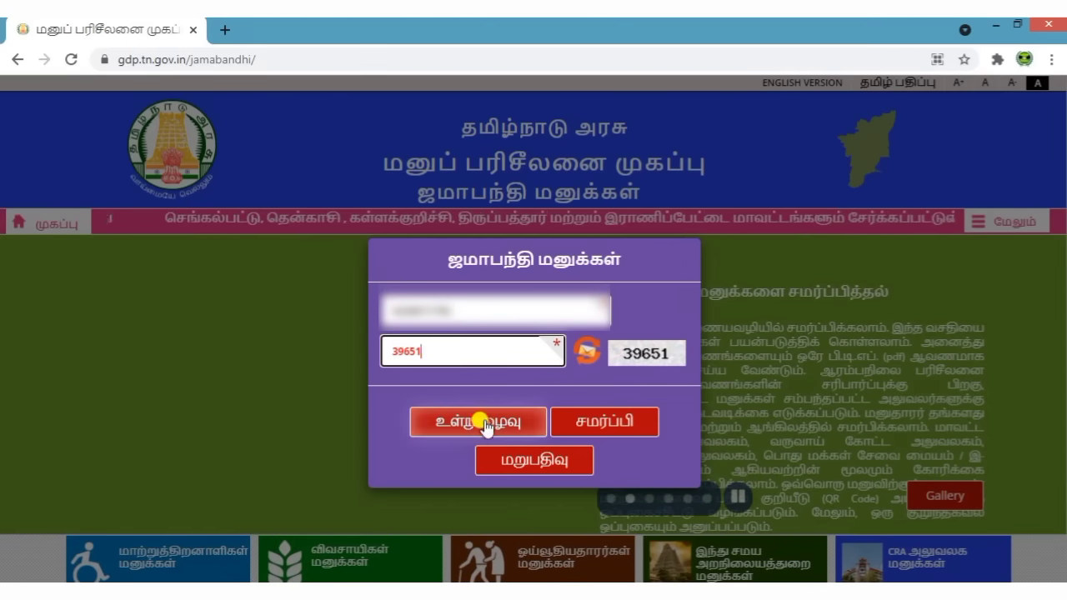
pyautogui.click(485, 424)
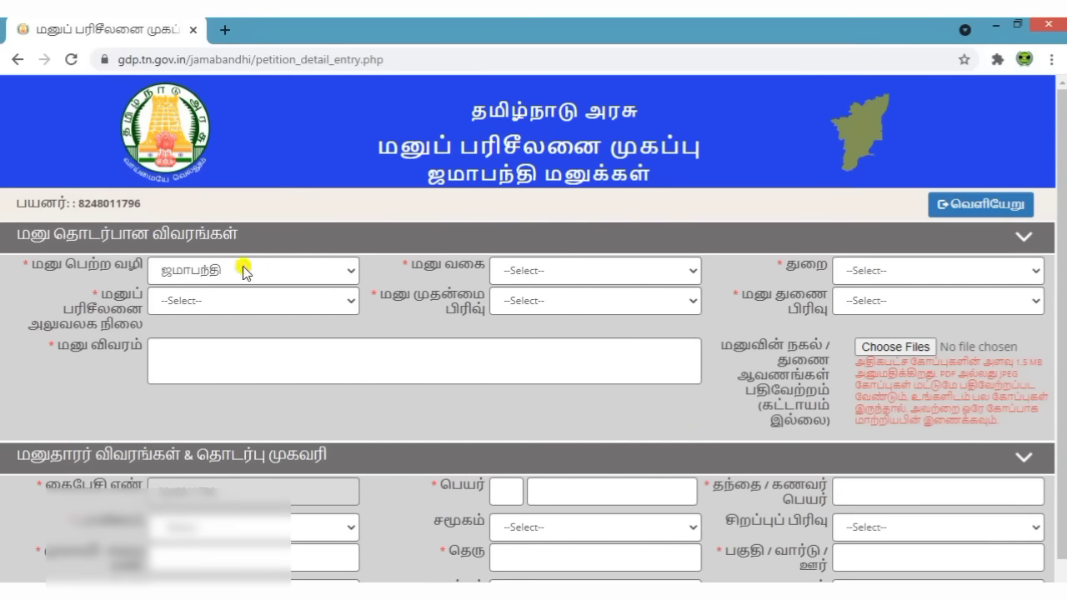
# Step: Set the petition type to மனு (புதிய மனு) and the department to வருவாய்த் துறை
pyautogui.click(567, 275)
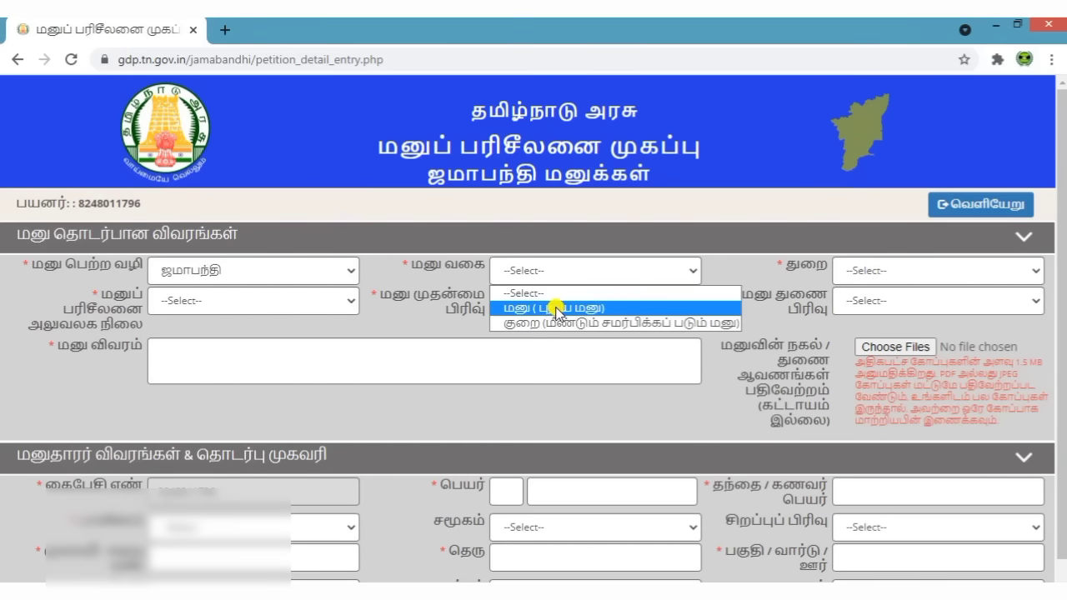
pyautogui.click(557, 308)
pyautogui.click(881, 274)
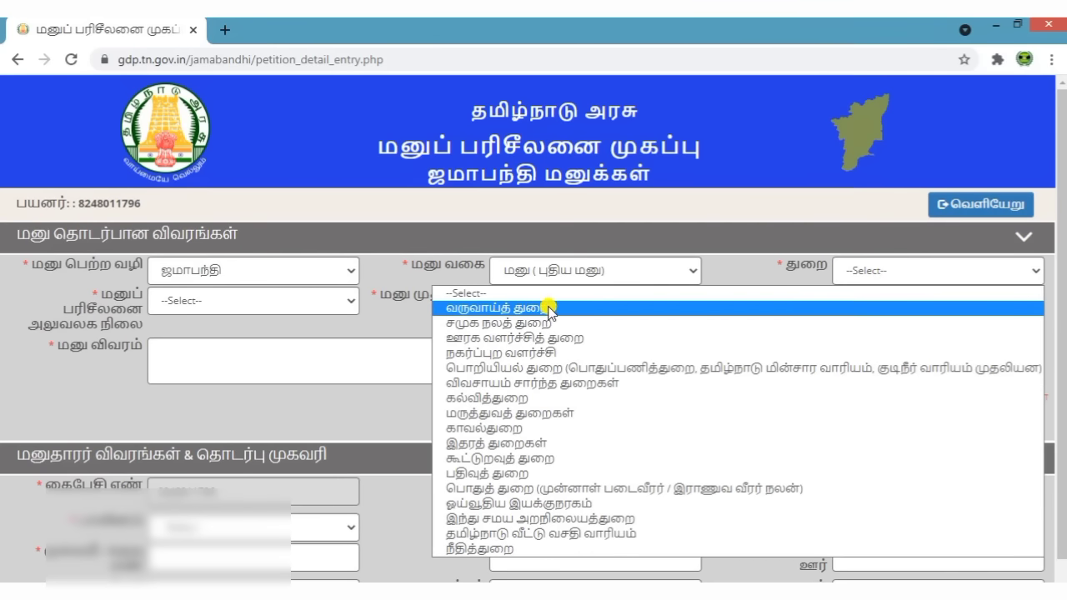
pyautogui.click(549, 310)
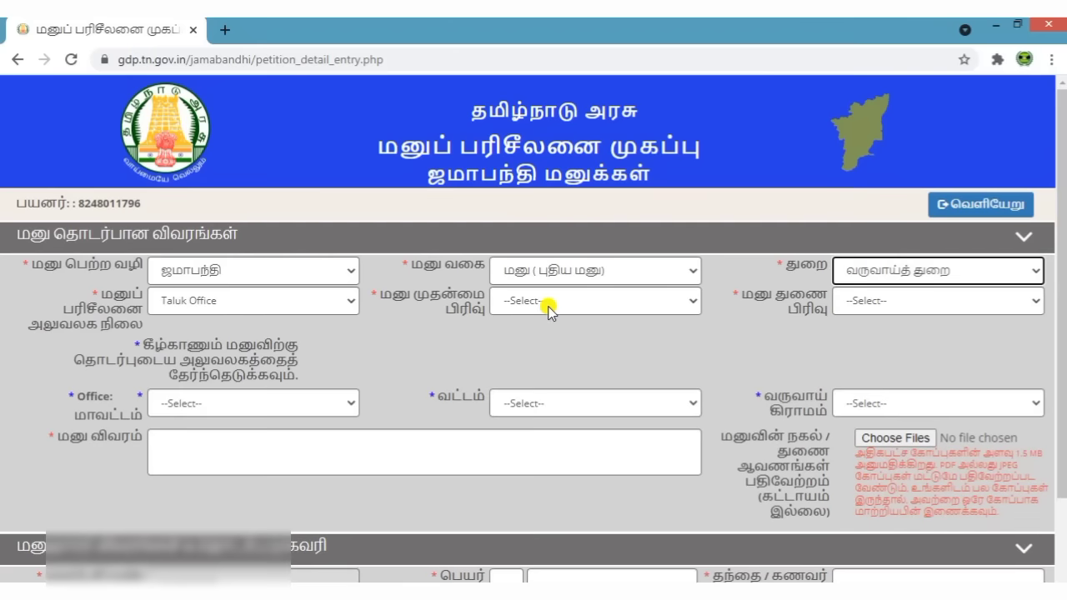
pyautogui.moveTo(377, 296); pyautogui.dragTo(480, 328)
pyautogui.click(487, 339)
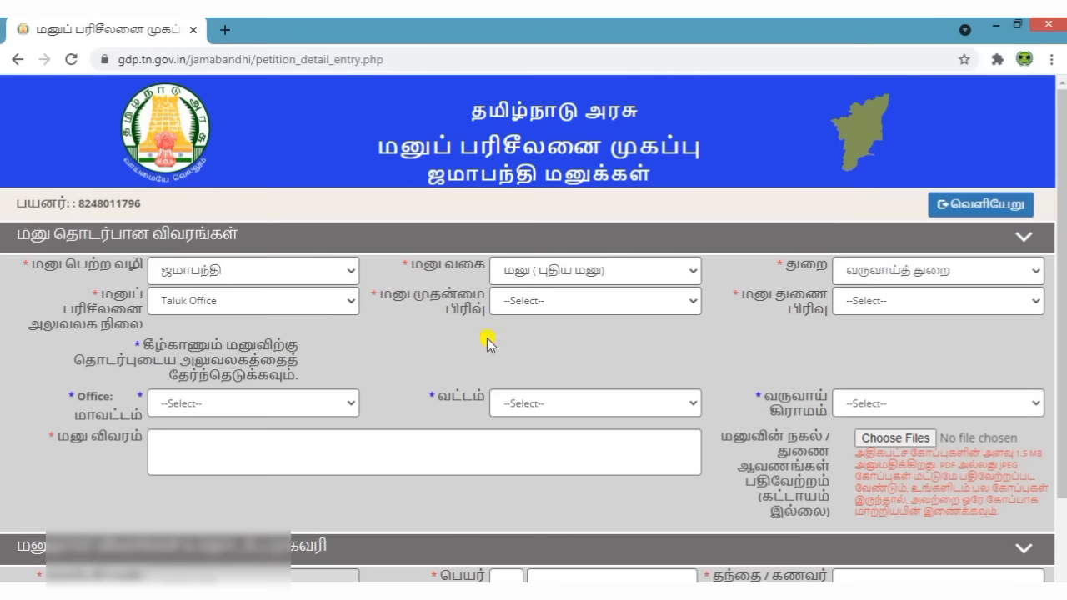
# Step: Choose நிலம் மற்றும் சார்ந்த துறைகள் as the primary petition category
pyautogui.click(552, 309)
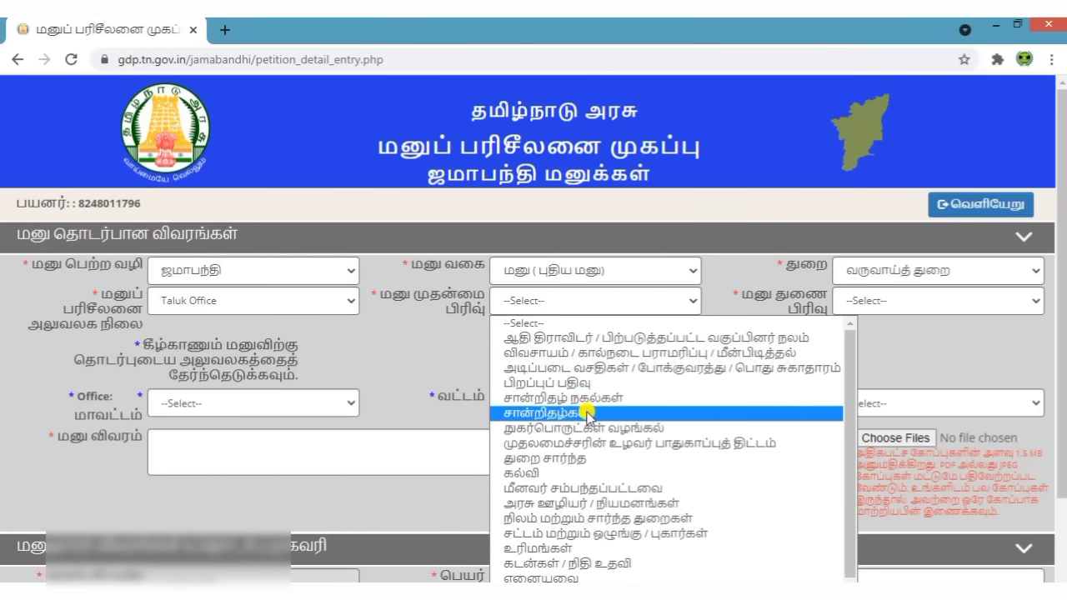
pyautogui.scroll(-1, 589, 417)
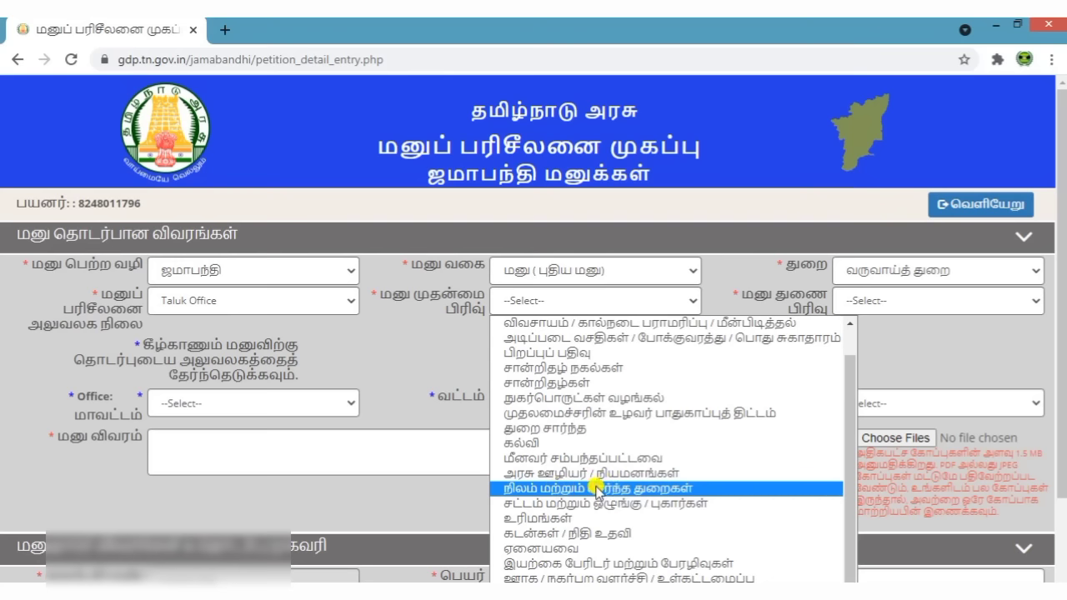
pyautogui.click(597, 490)
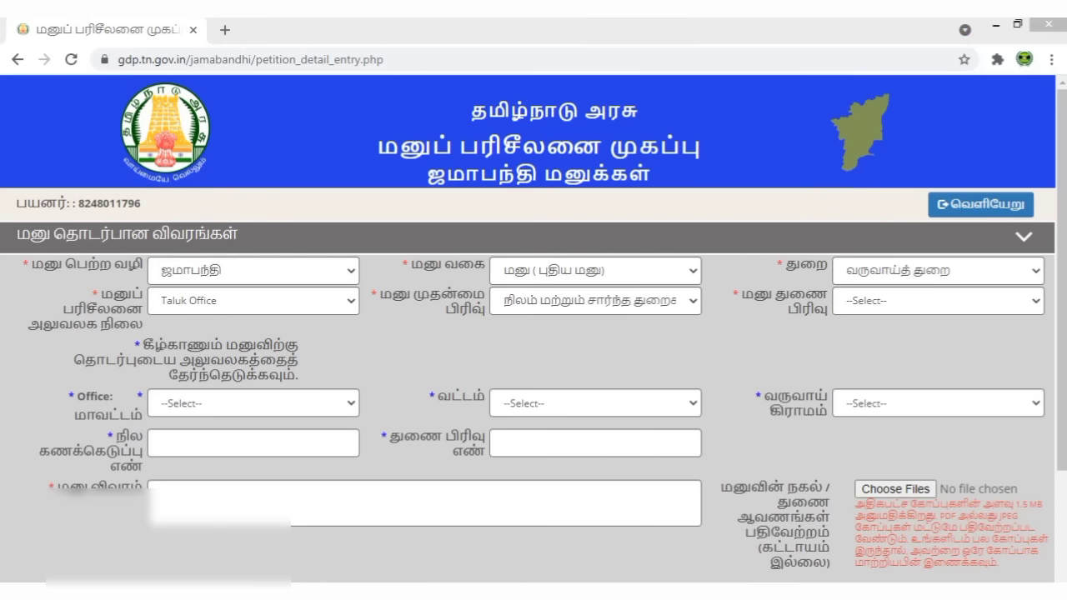
pyautogui.scroll(-1, 531, 295)
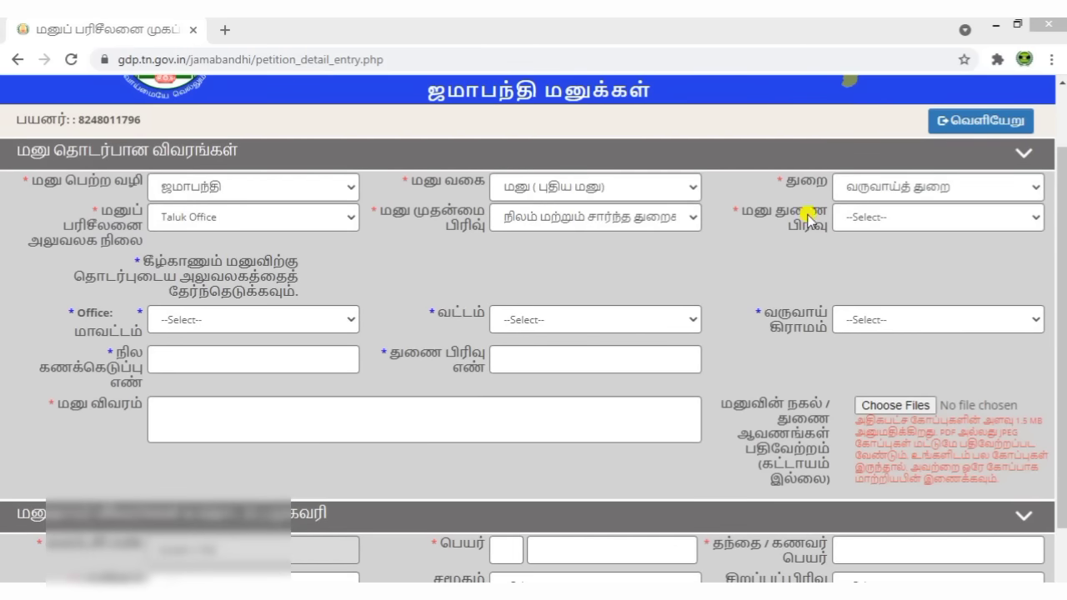
pyautogui.click(859, 218)
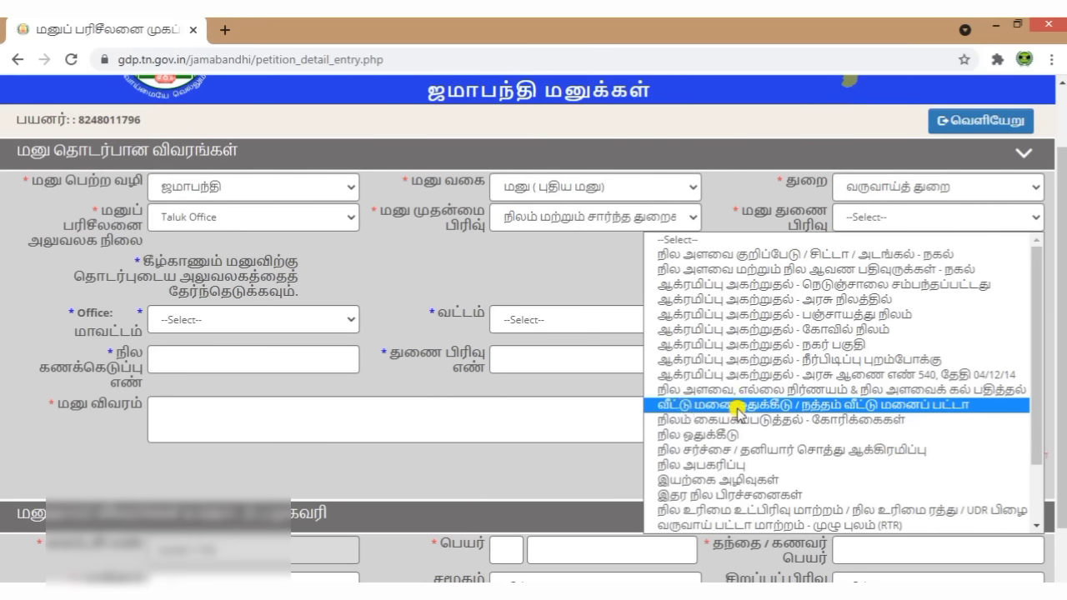
# Step: Pick the வீட்டு மனை ஒதுக்கீடு subcategory, with திருவண்ணாமலை district, தண்டாரம்பேட்டை taluk and செ.கூடலூர் village
pyautogui.click(737, 406)
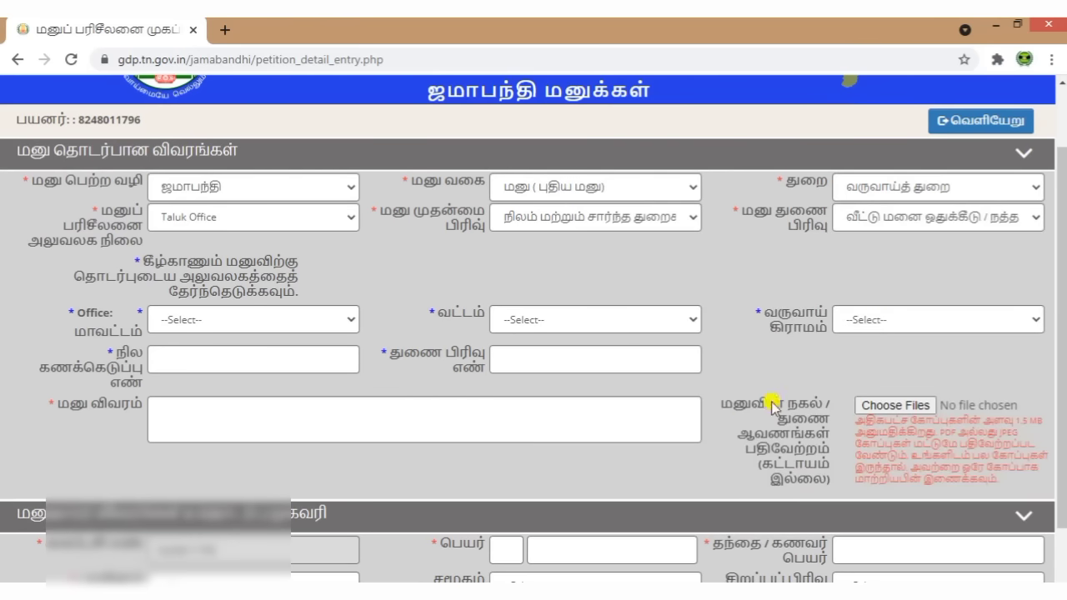
pyautogui.click(208, 319)
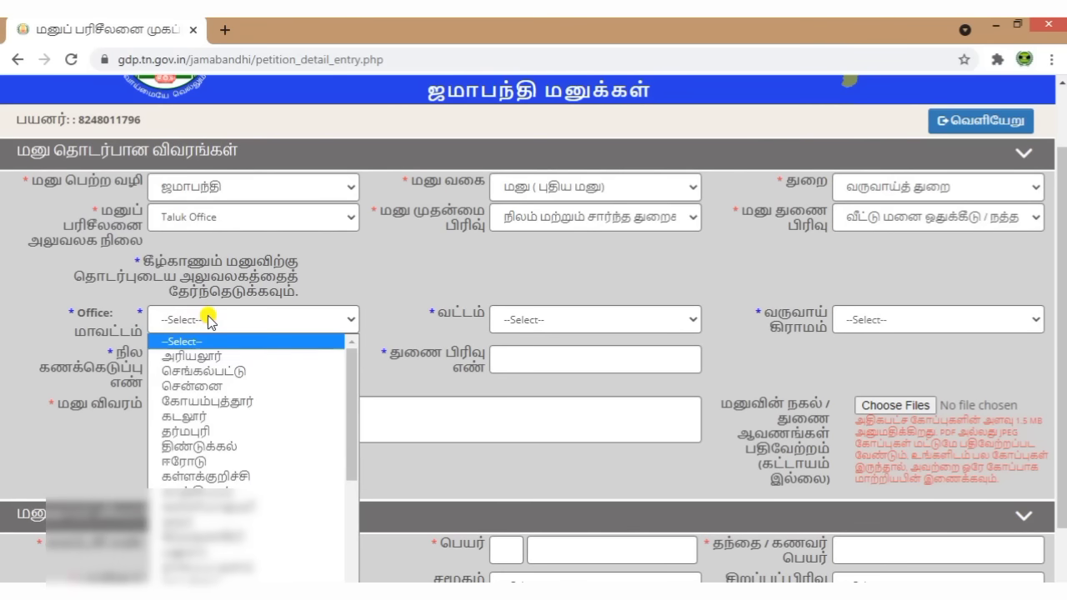
pyautogui.scroll(-8, 209, 395)
pyautogui.click(267, 553)
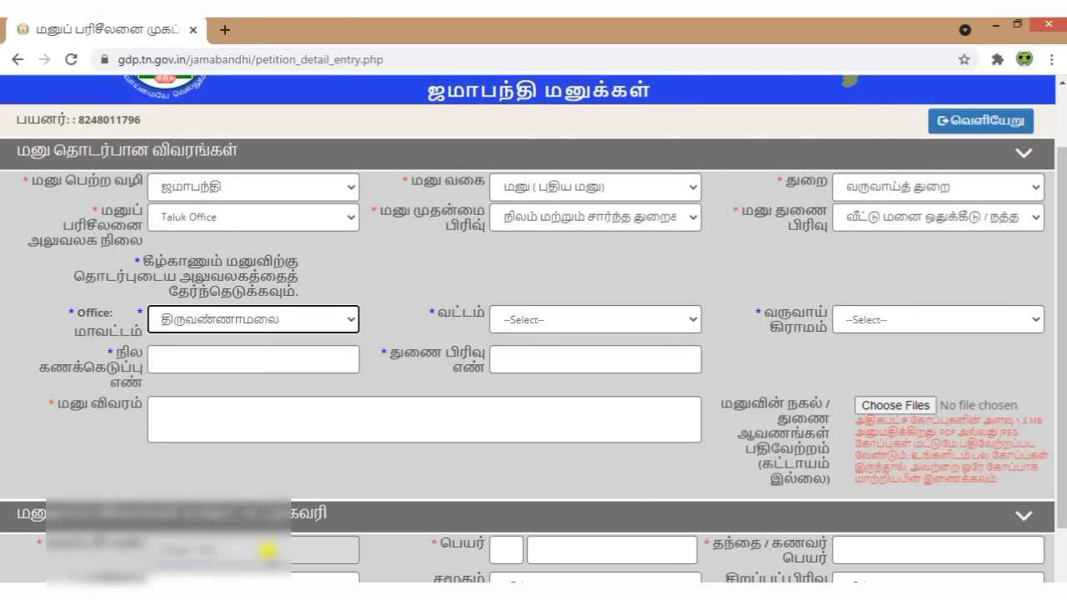
pyautogui.click(541, 320)
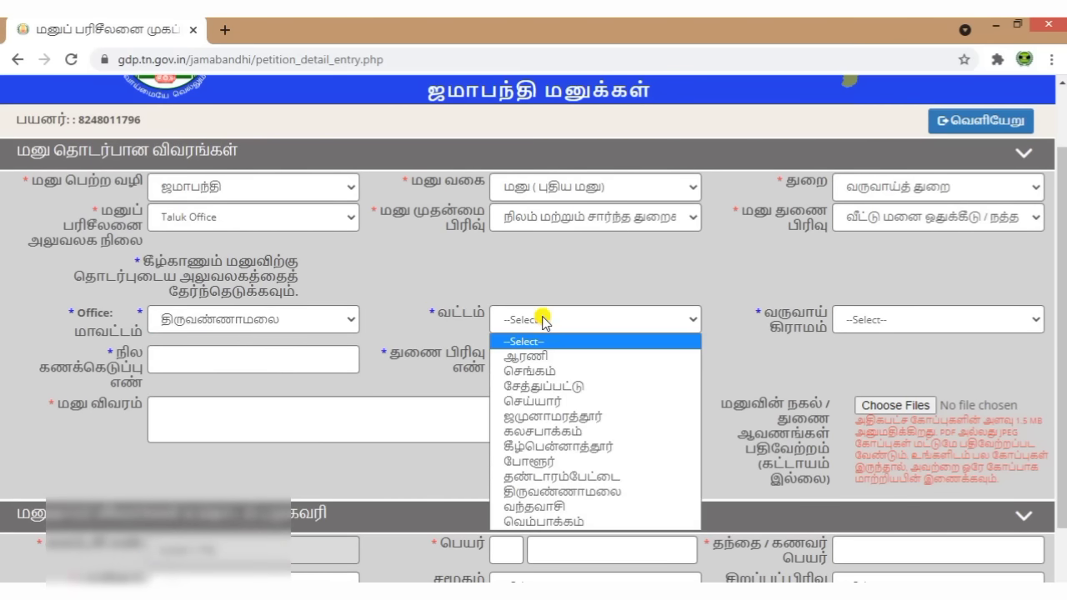
pyautogui.click(582, 476)
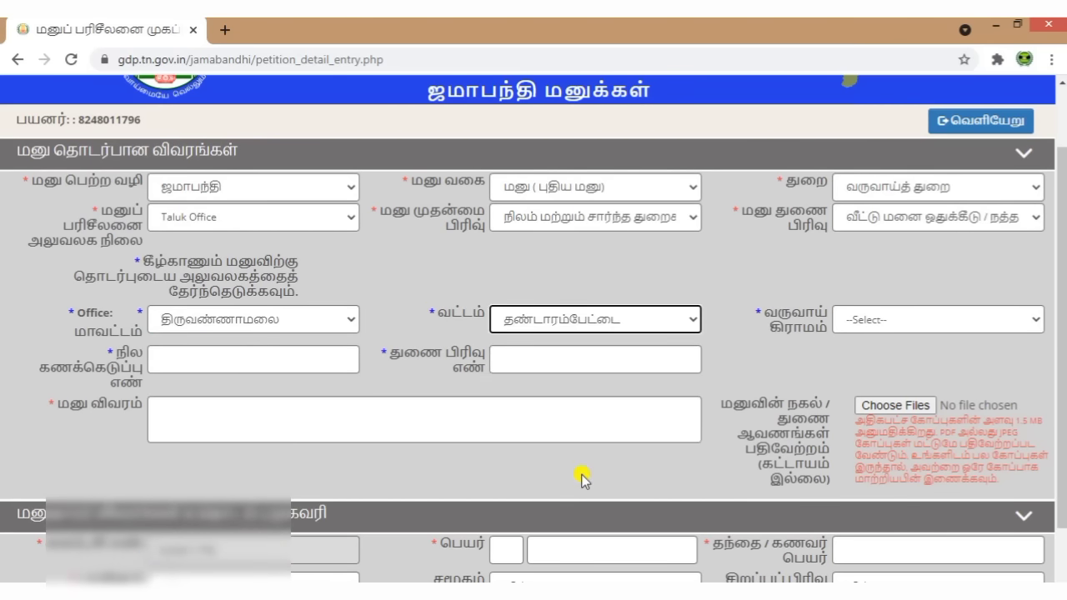
pyautogui.click(886, 322)
pyautogui.scroll(-10, 905, 430)
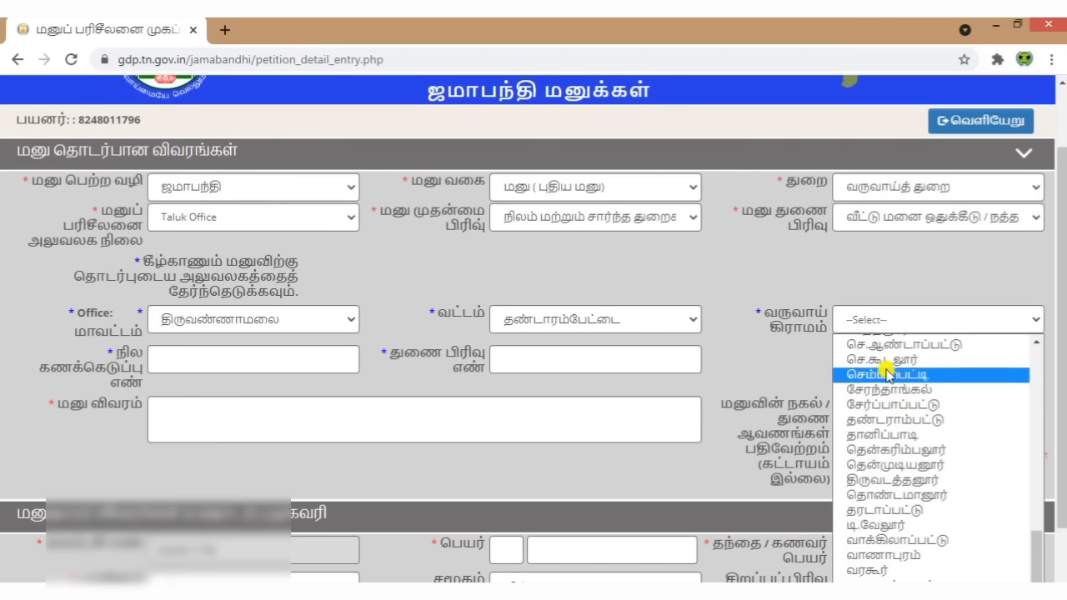
pyautogui.click(886, 367)
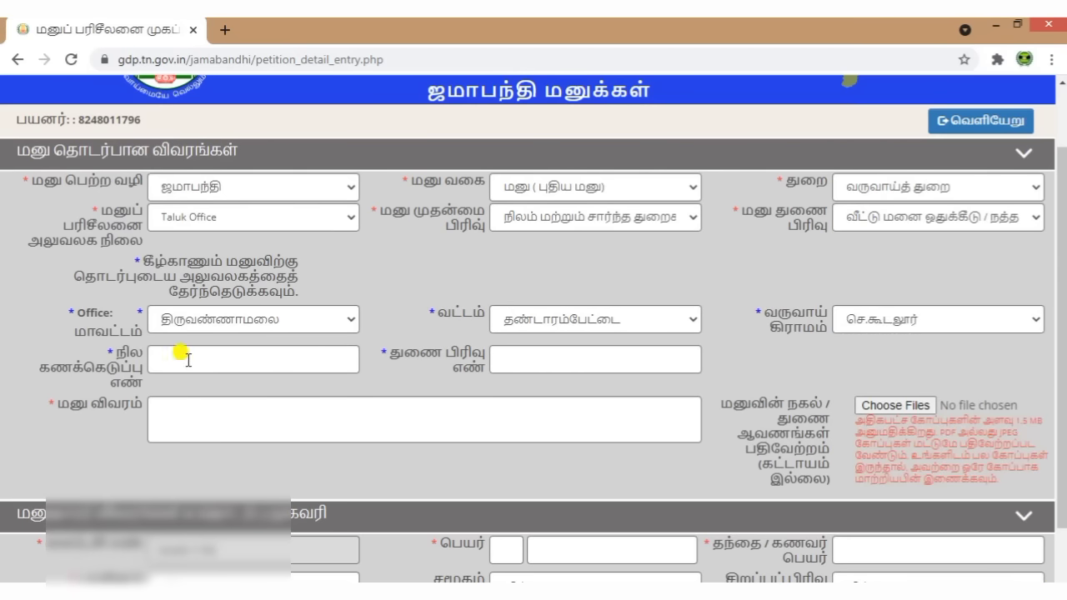
# Step: Enter survey number 50 and subdivision 1 for the land
pyautogui.click(219, 357)
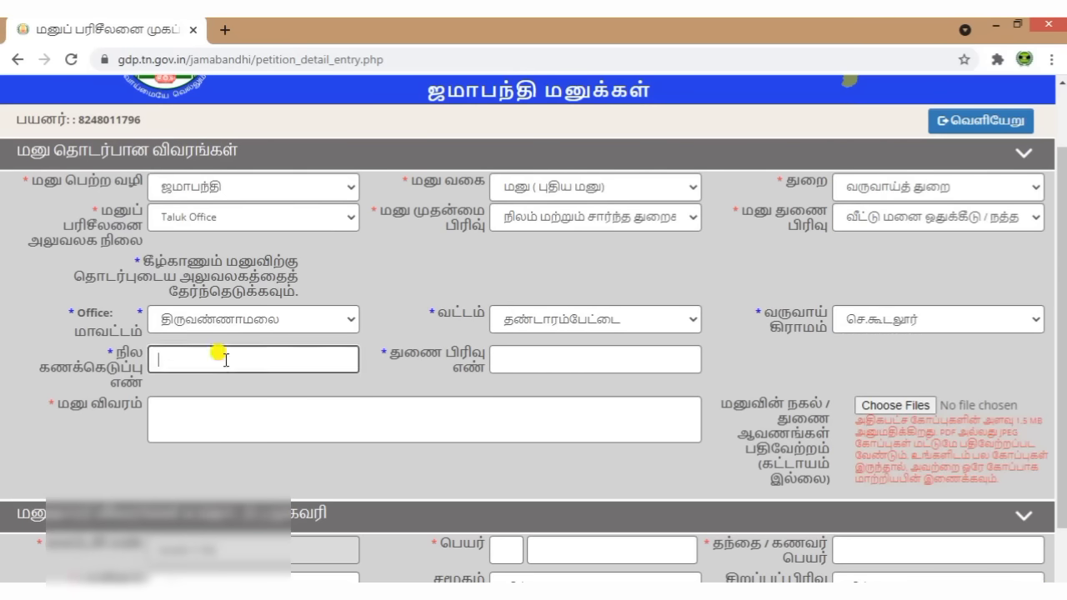
pyautogui.click(369, 374)
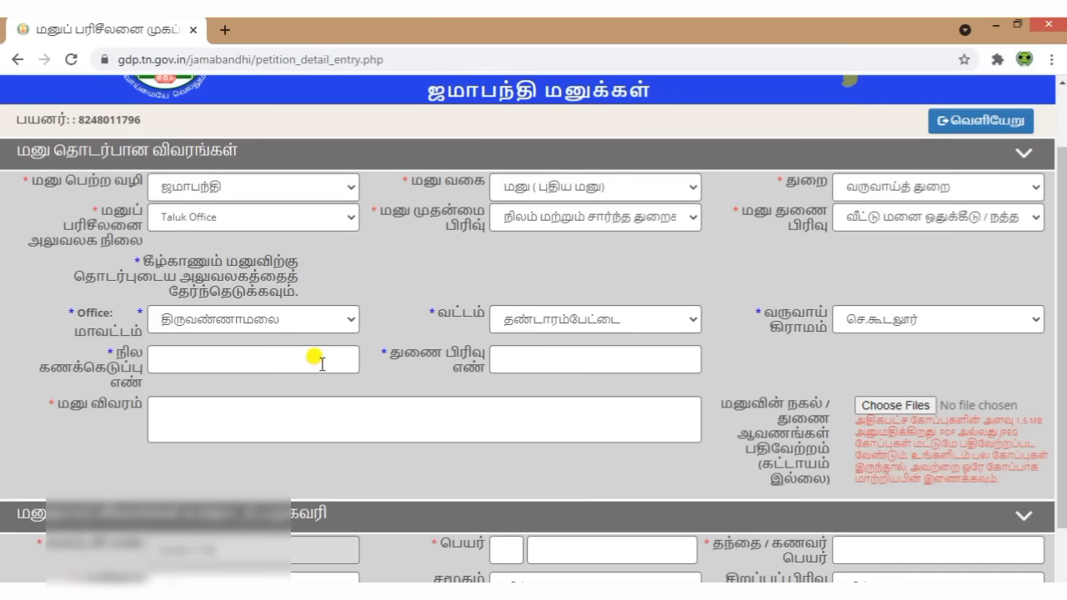
pyautogui.click(321, 360)
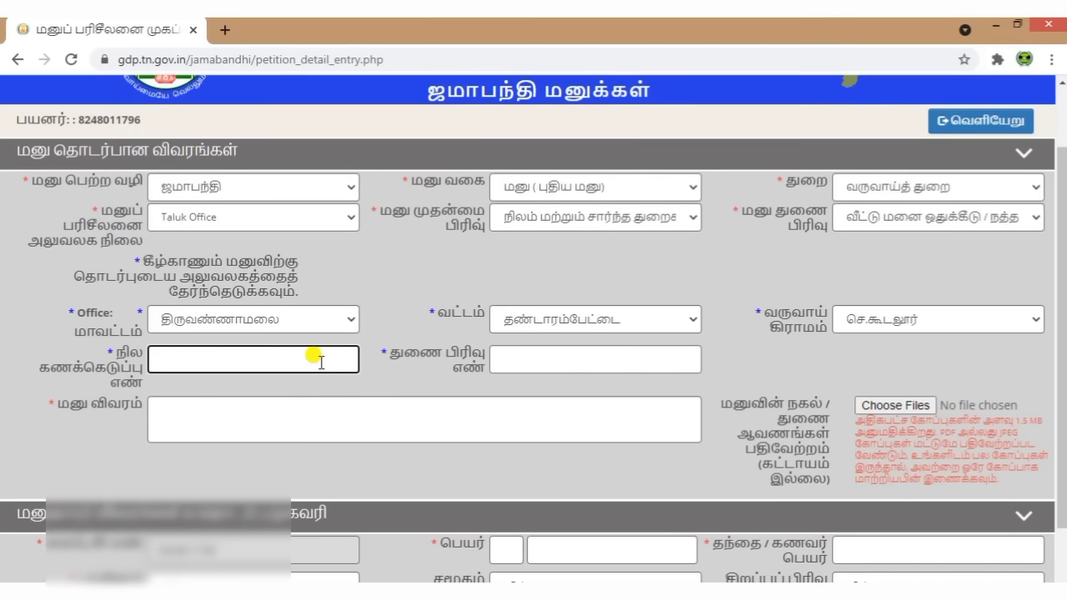
pyautogui.write('50')
pyautogui.click(542, 360)
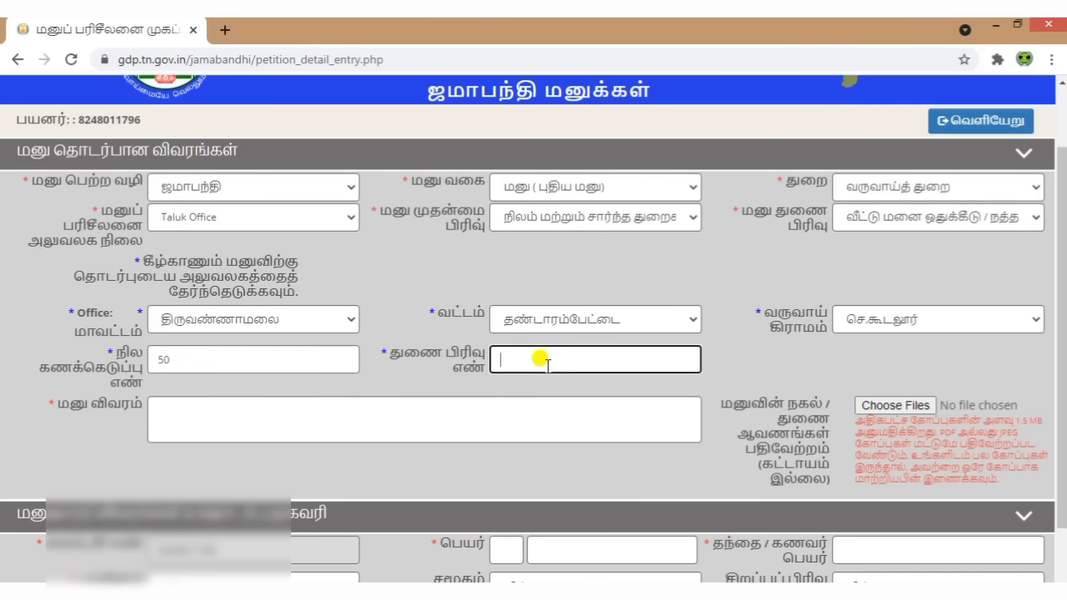
pyautogui.write('1')
pyautogui.click(733, 371)
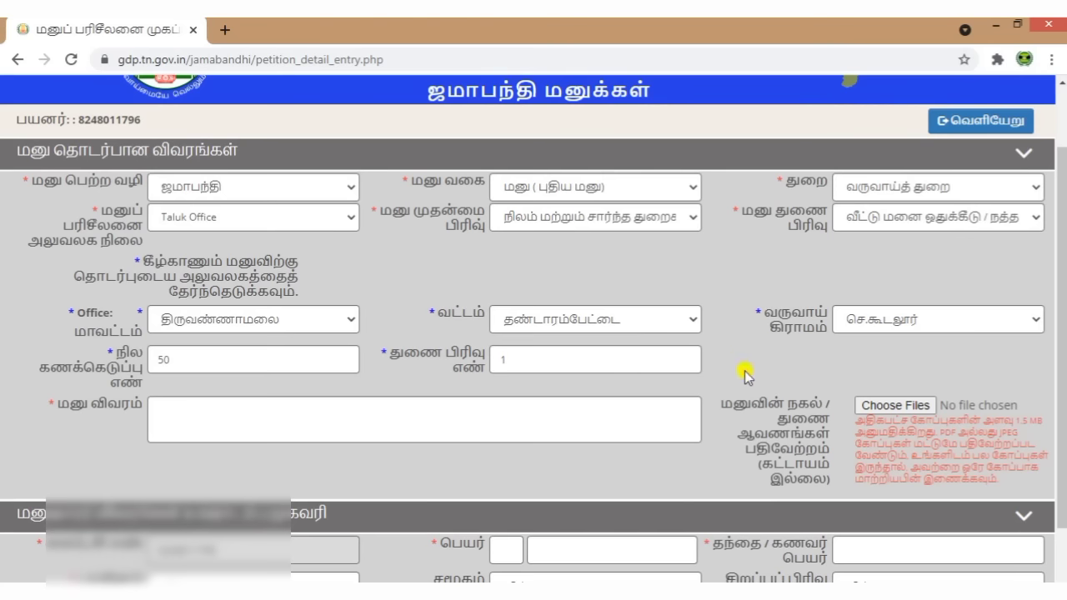
pyautogui.click(414, 412)
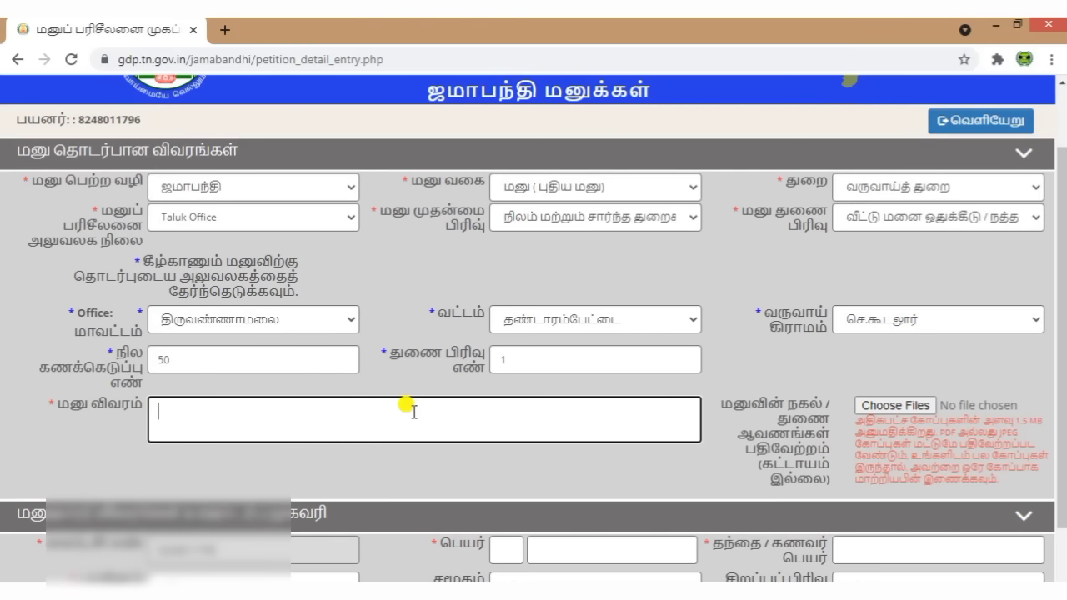
# Step: Paste the house-site patta request into the petition description box
pyautogui.hotkey('ctrl', 'v')
pyautogui.scroll(3, 488, 417)
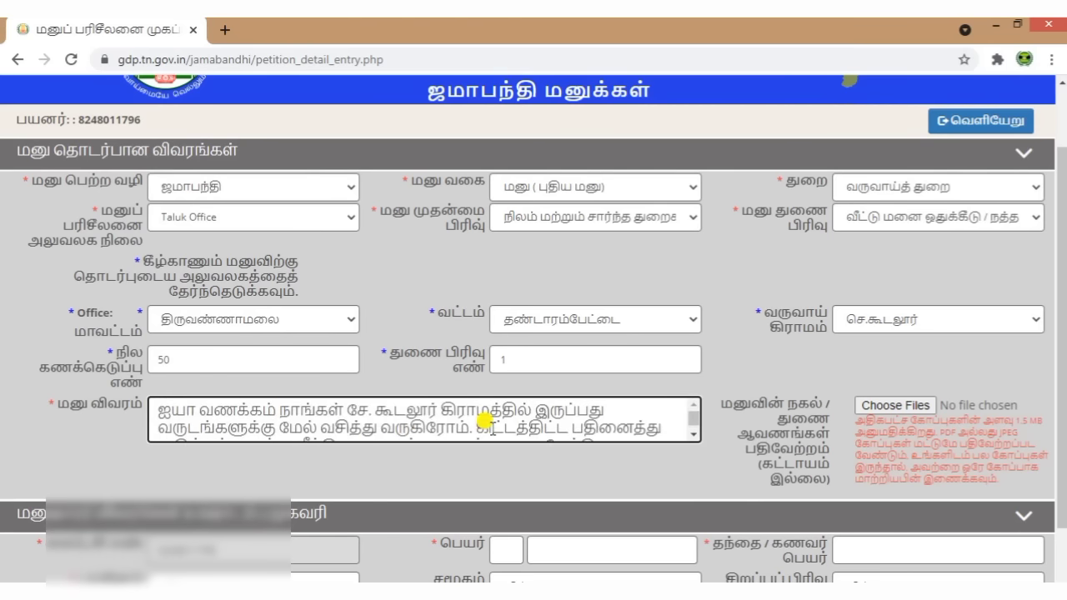
pyautogui.scroll(-3, 489, 416)
pyautogui.click(792, 402)
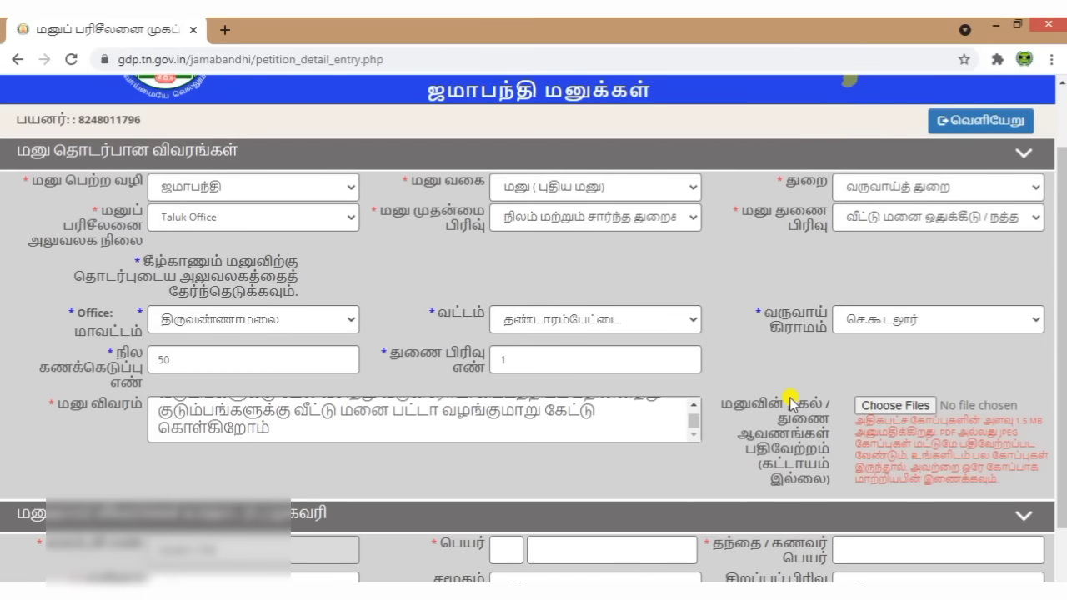
# Step: Attach the supporting image file as the petition copy and expand the applicant details section
pyautogui.moveTo(727, 406); pyautogui.dragTo(822, 452)
pyautogui.click(798, 364)
pyautogui.press('Return')
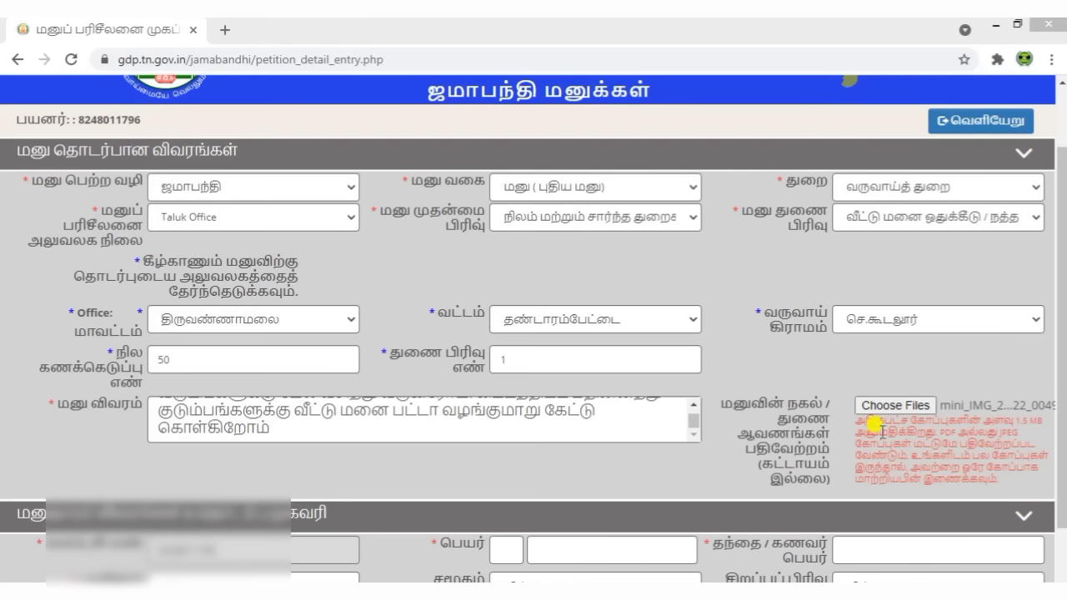
pyautogui.scroll(-2, 755, 417)
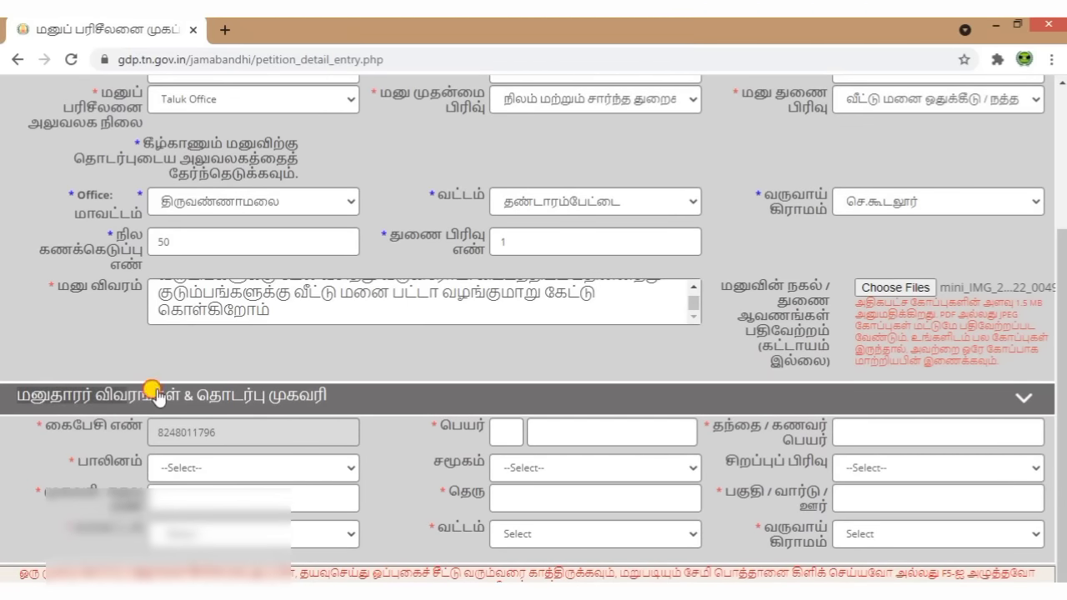
pyautogui.click(292, 393)
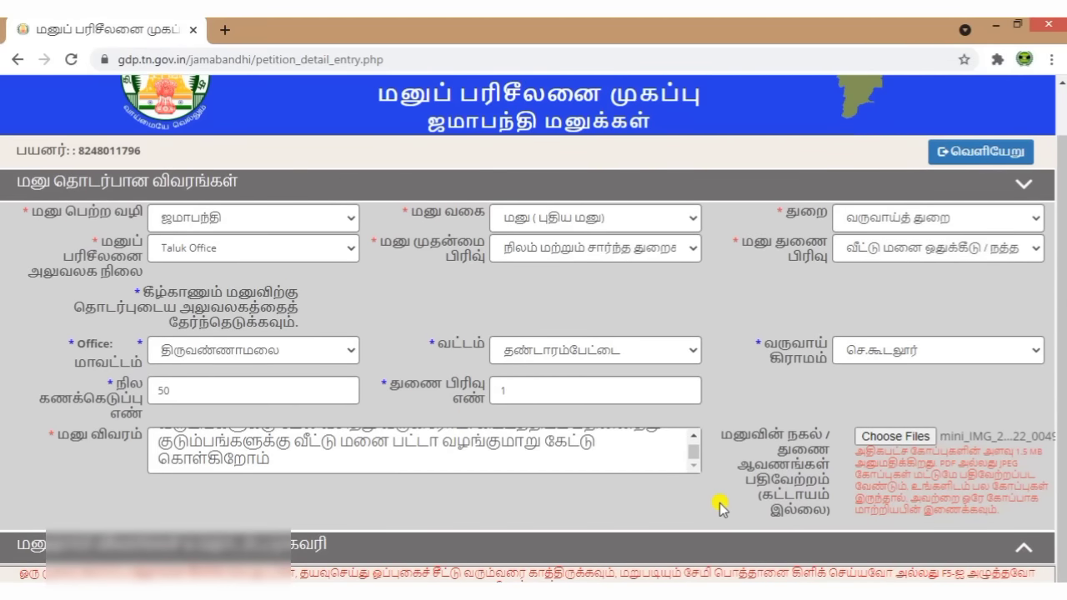
pyautogui.scroll(1, 631, 488)
pyautogui.scroll(-1, 446, 575)
pyautogui.click(466, 546)
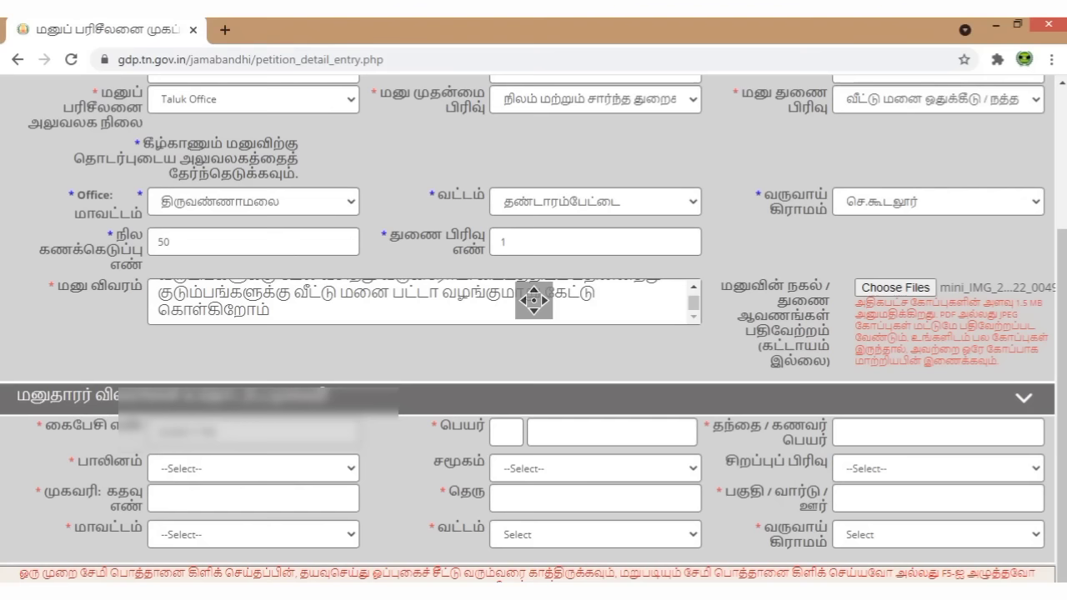
# Step: Fill in the applicant's name, gender, community and address, then submit the petition
pyautogui.click(504, 430)
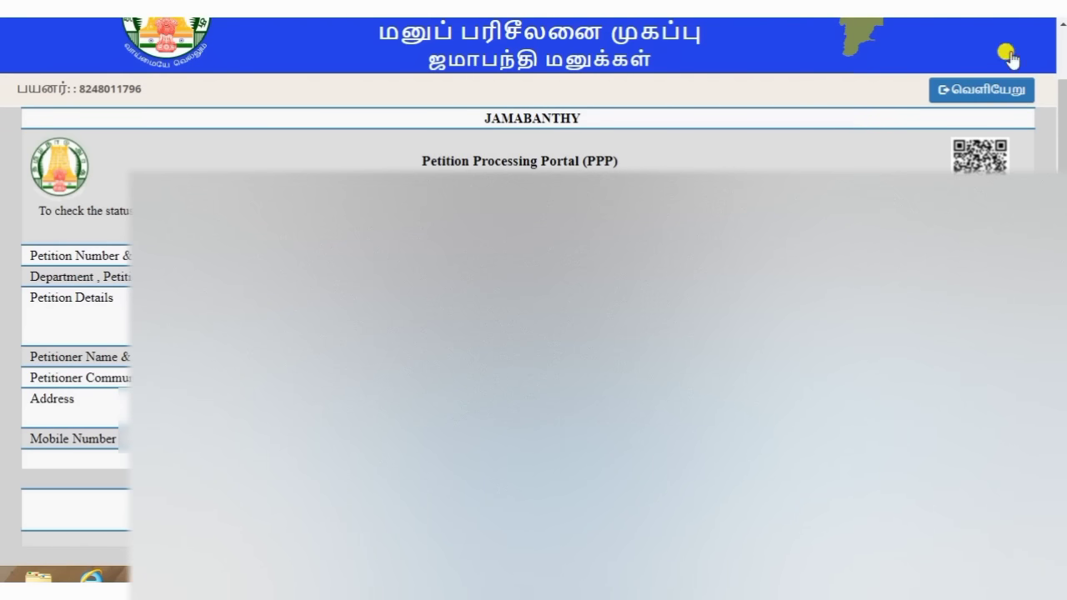
# Step: Log out and review the status of the 22/06/2021 Revenue Department petition
pyautogui.click(982, 90)
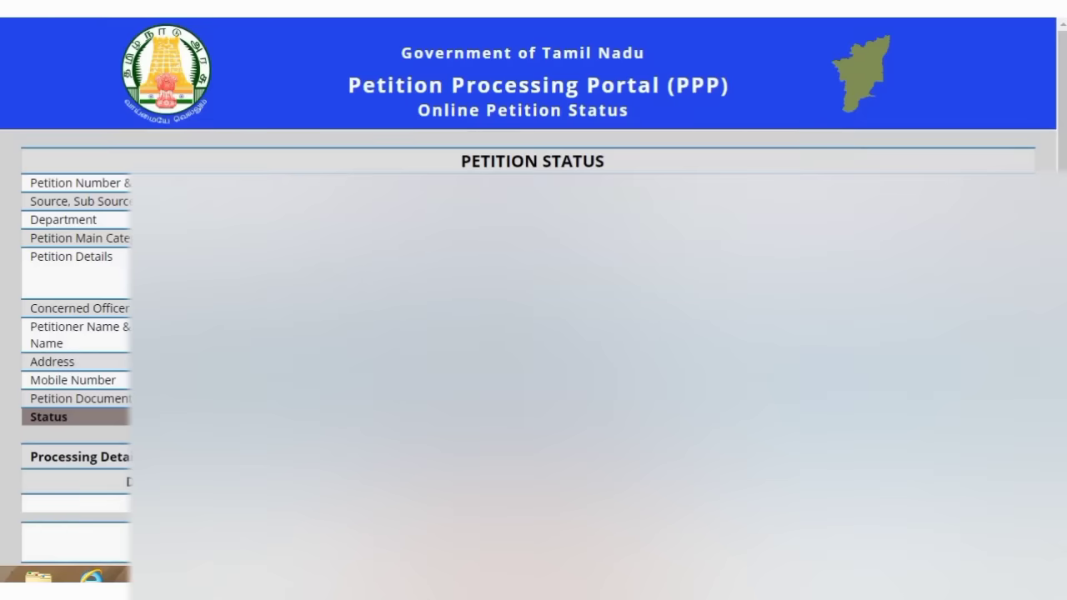
pyautogui.scroll(-1, 533, 334)
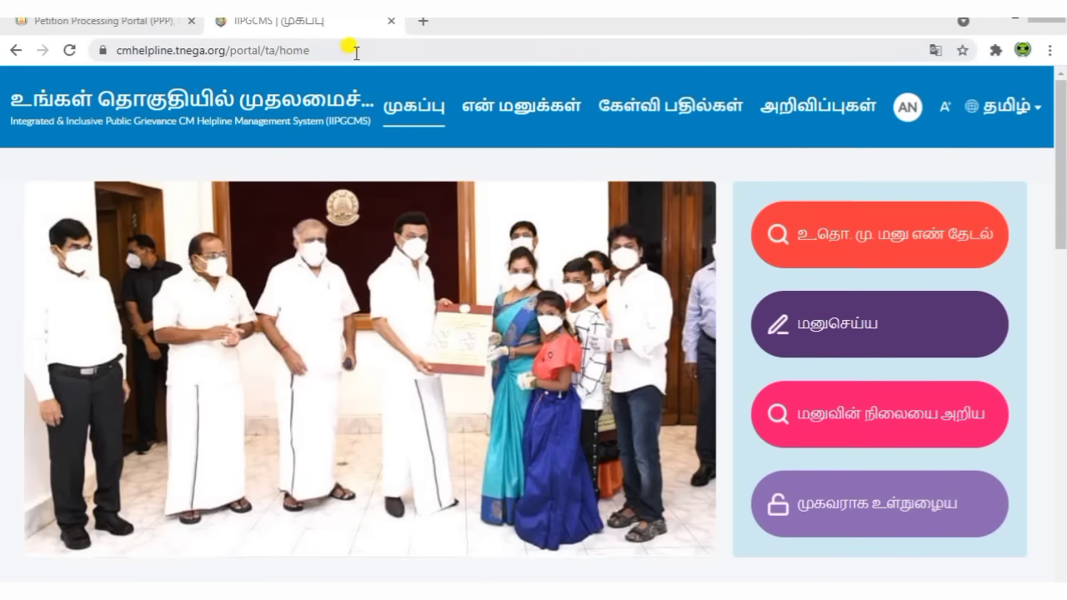
# Step: Go to the CM Helpline site and start filing a new grievance
pyautogui.click(356, 53)
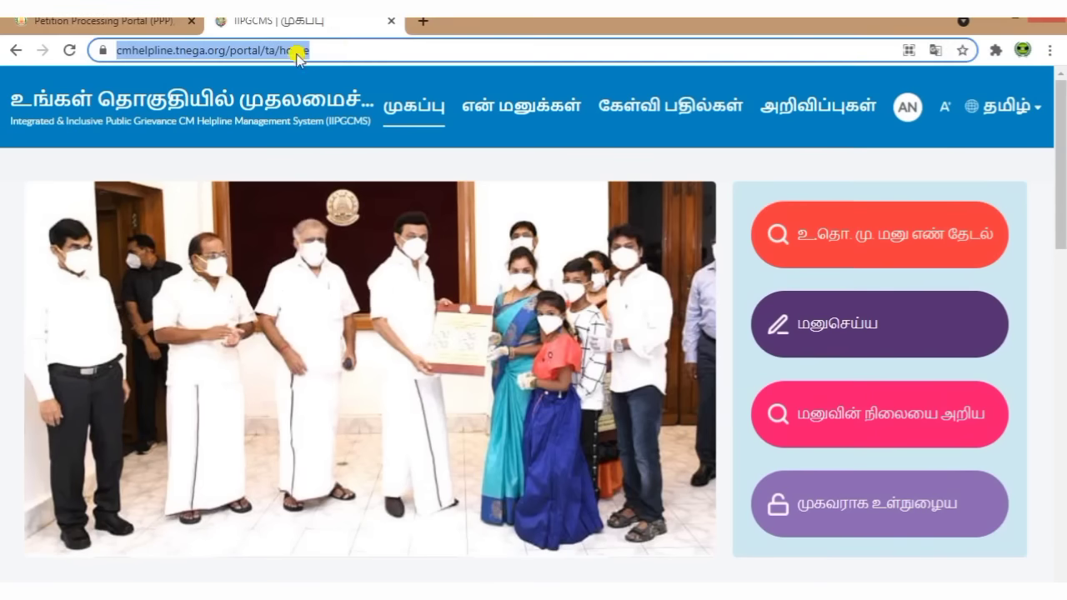
pyautogui.click(560, 168)
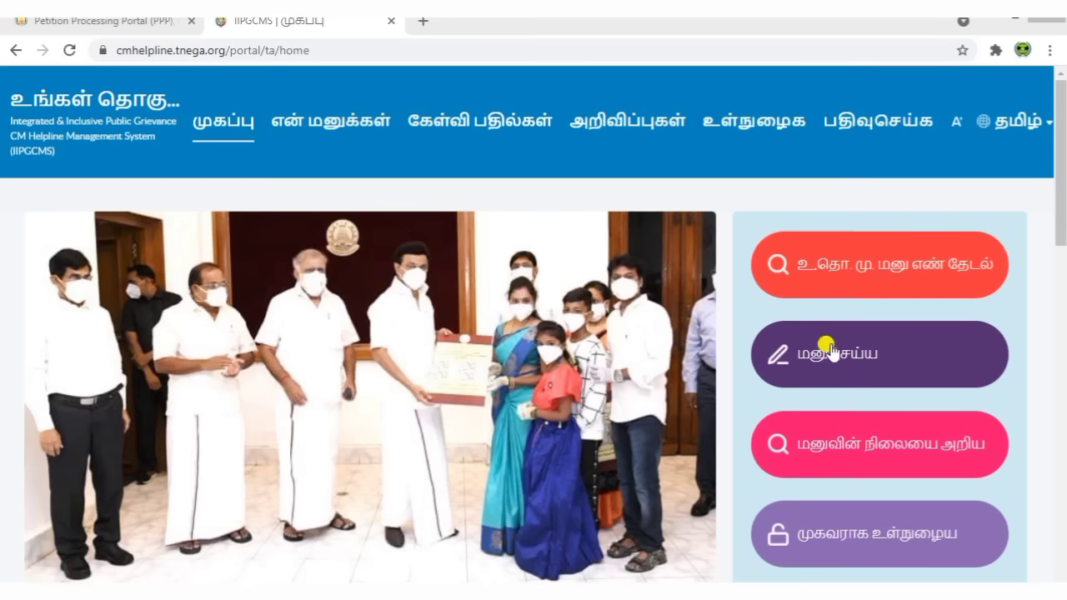
pyautogui.click(838, 351)
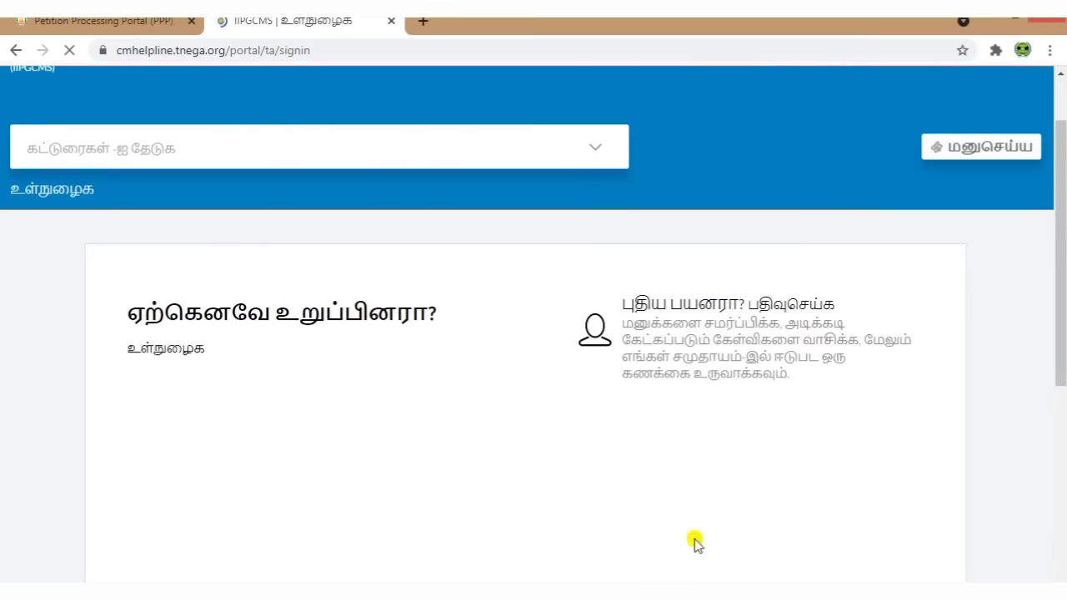
# Step: Open the new-user registration form with First Name and phone number fields
pyautogui.moveTo(123, 307); pyautogui.dragTo(453, 322)
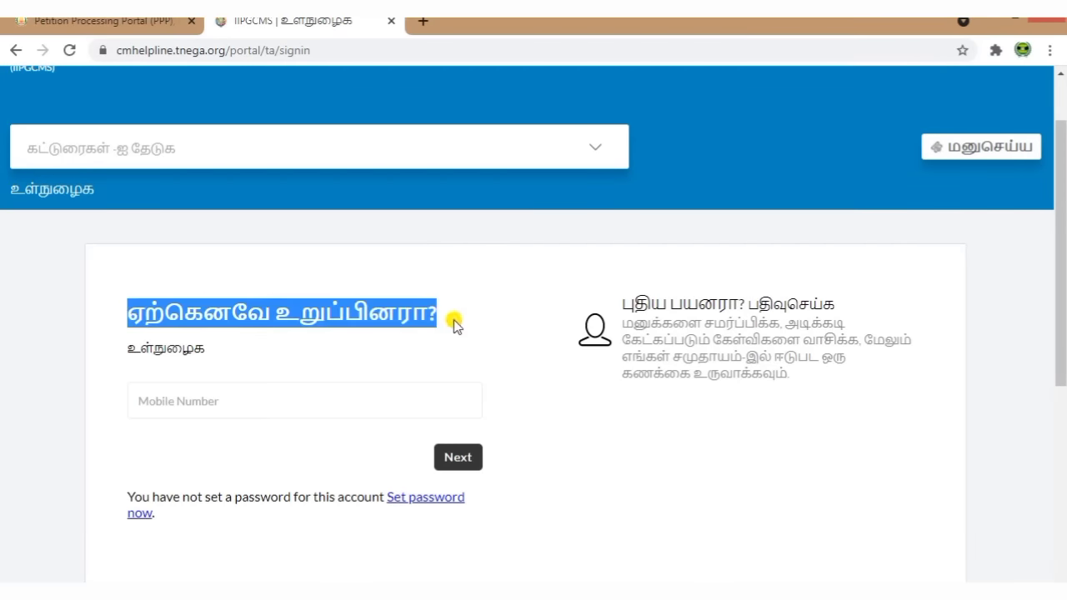
pyautogui.click(355, 390)
pyautogui.click(658, 462)
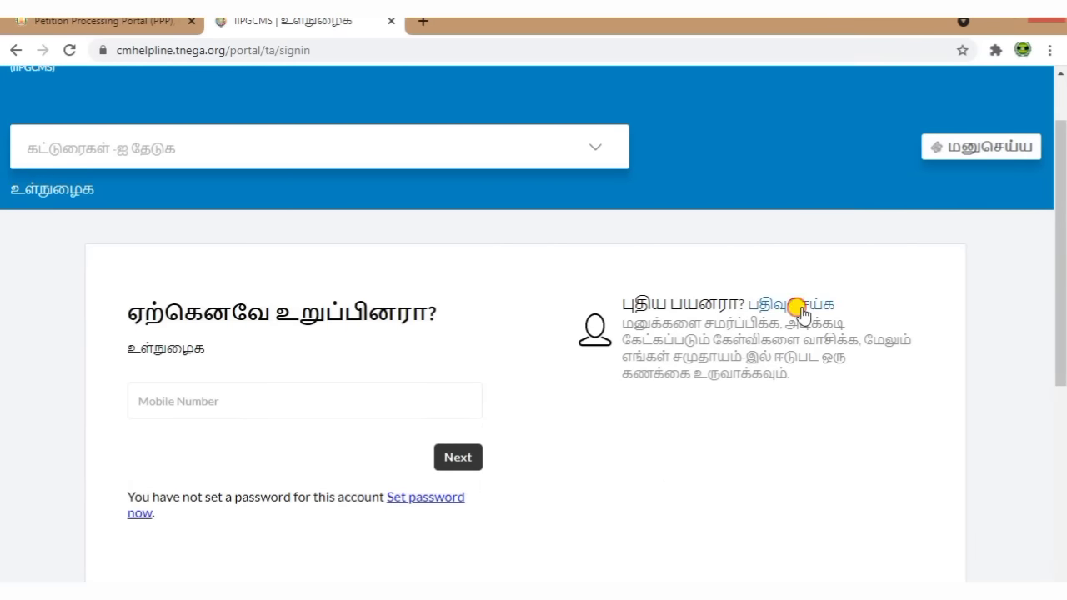
pyautogui.click(795, 305)
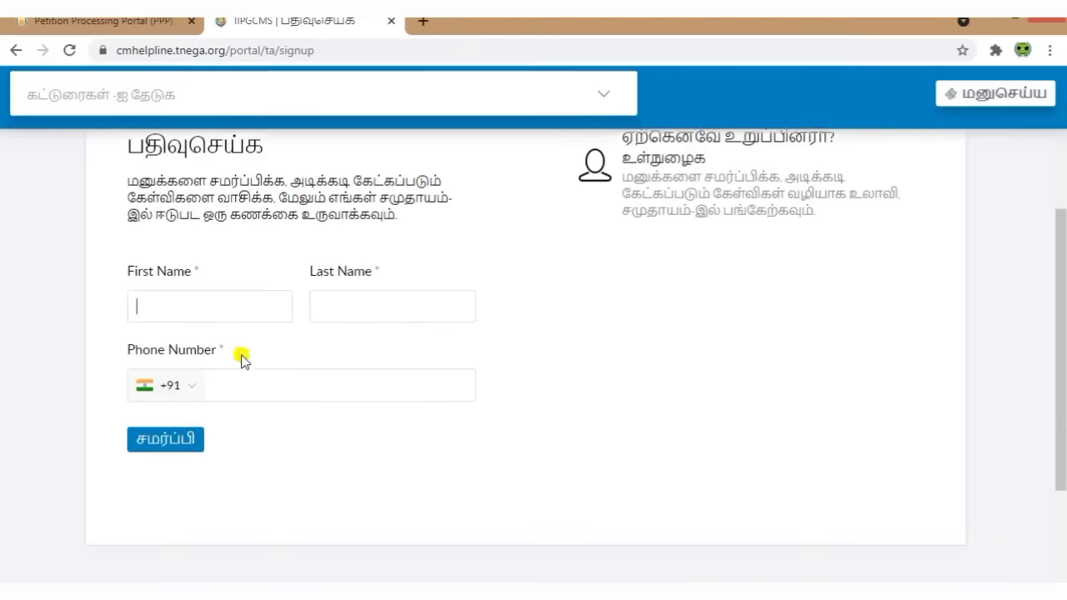
pyautogui.click(215, 317)
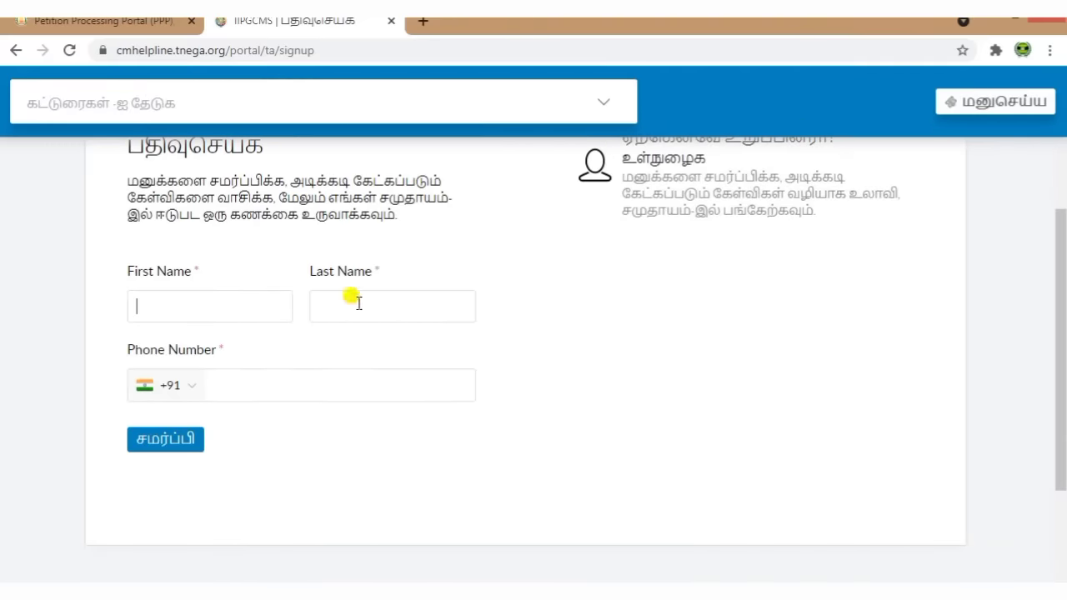
pyautogui.click(281, 379)
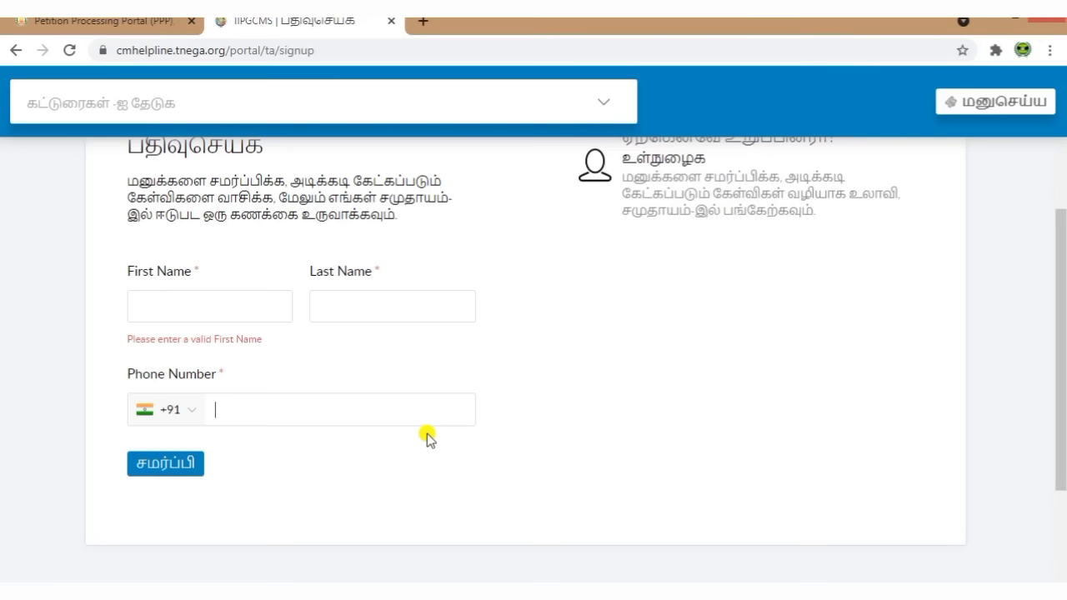
pyautogui.scroll(3, 467, 445)
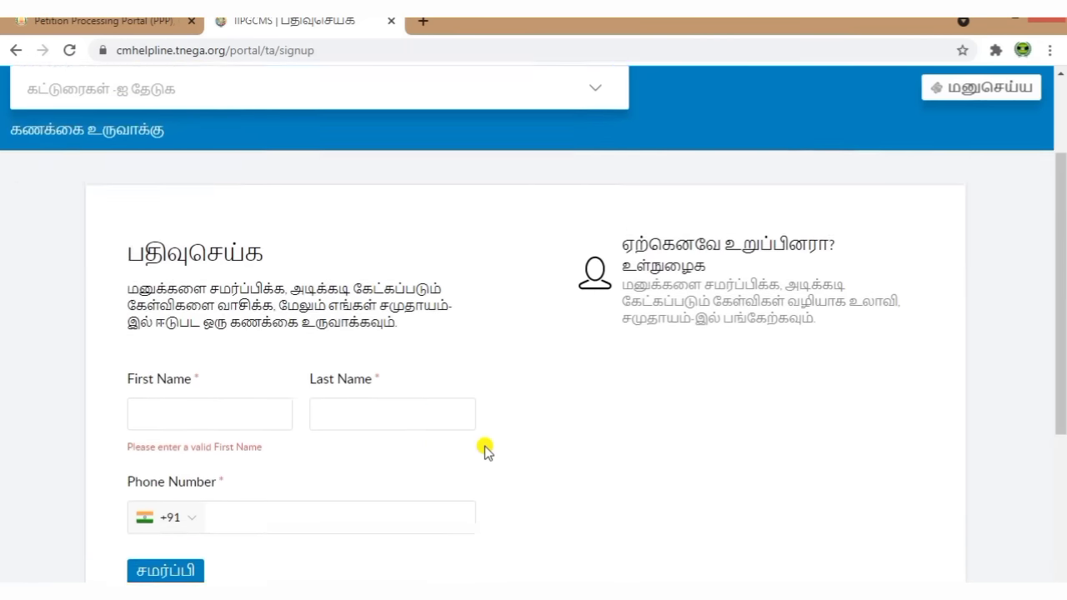
# Step: Sign in with the registered mobile number and verify the one-time code
pyautogui.click(672, 326)
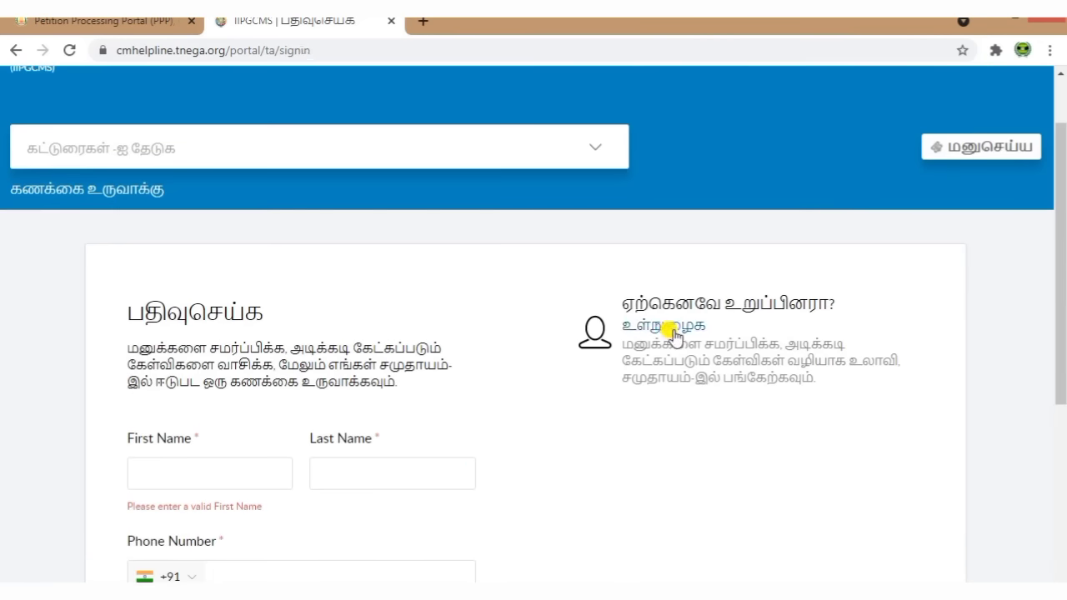
pyautogui.scroll(-2, 507, 376)
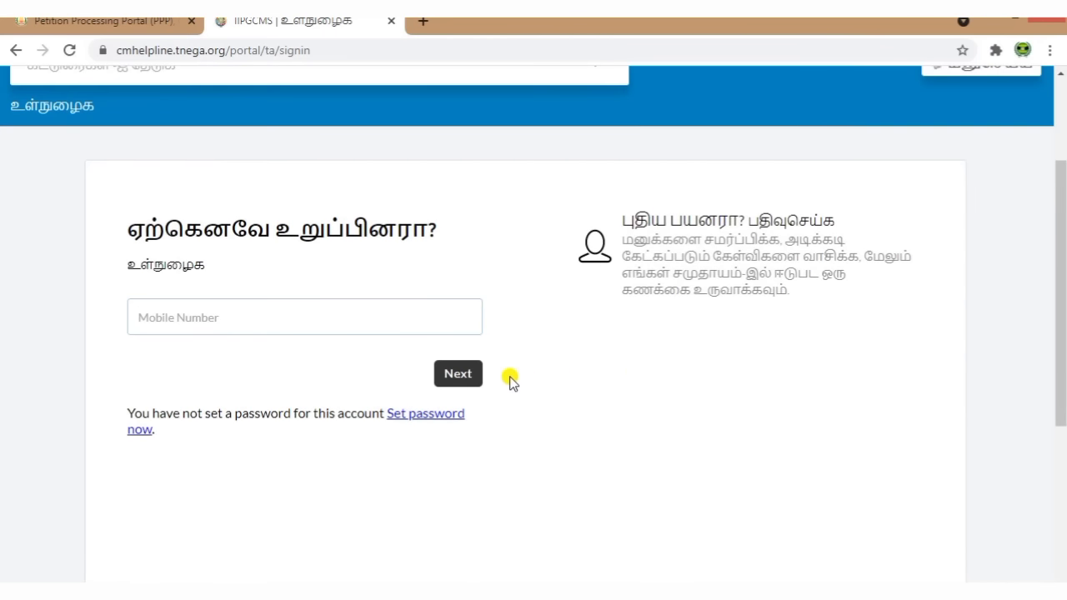
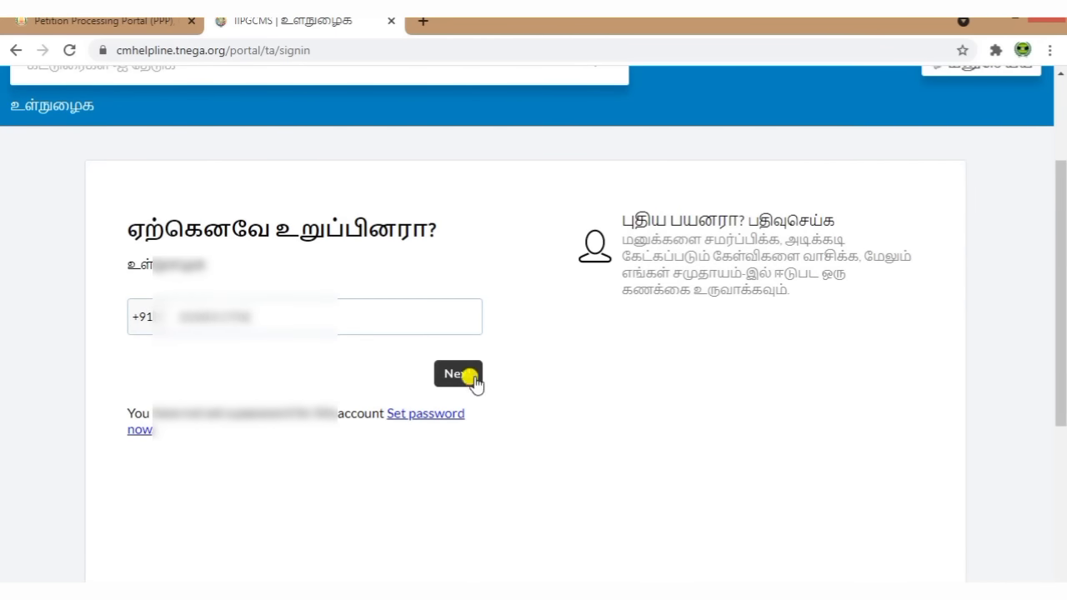
pyautogui.click(468, 376)
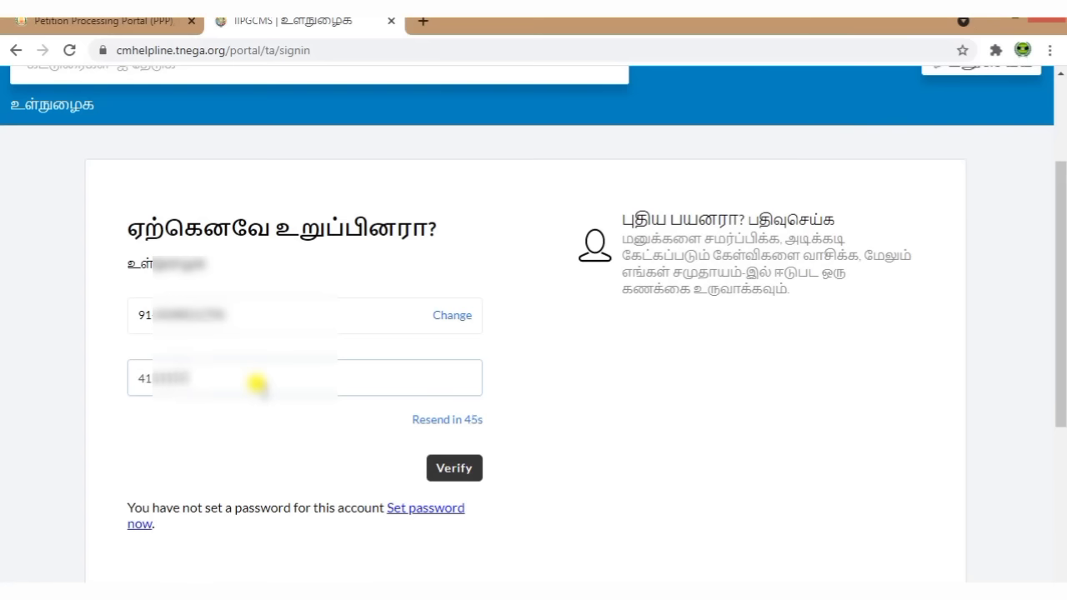
pyautogui.click(442, 468)
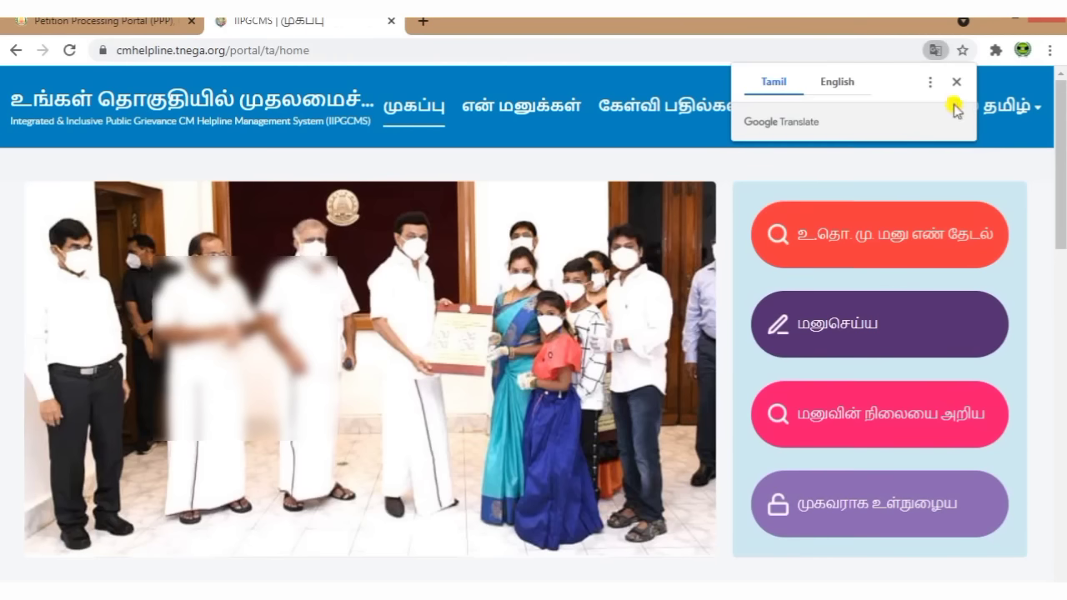
# Step: Start a new grievance petition from the CM Helpline home page
pyautogui.click(956, 82)
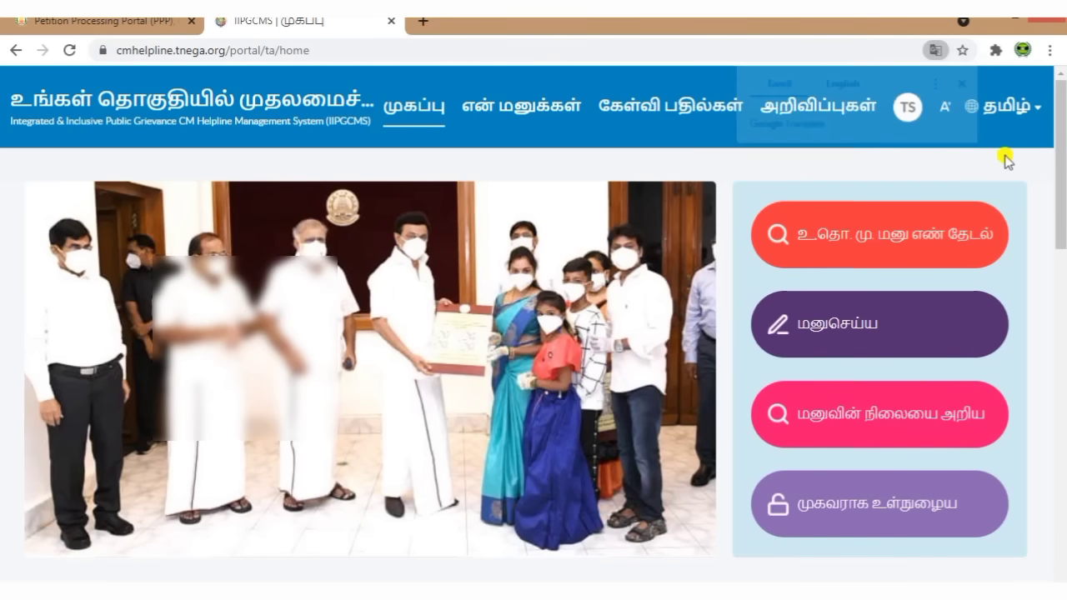
pyautogui.click(871, 323)
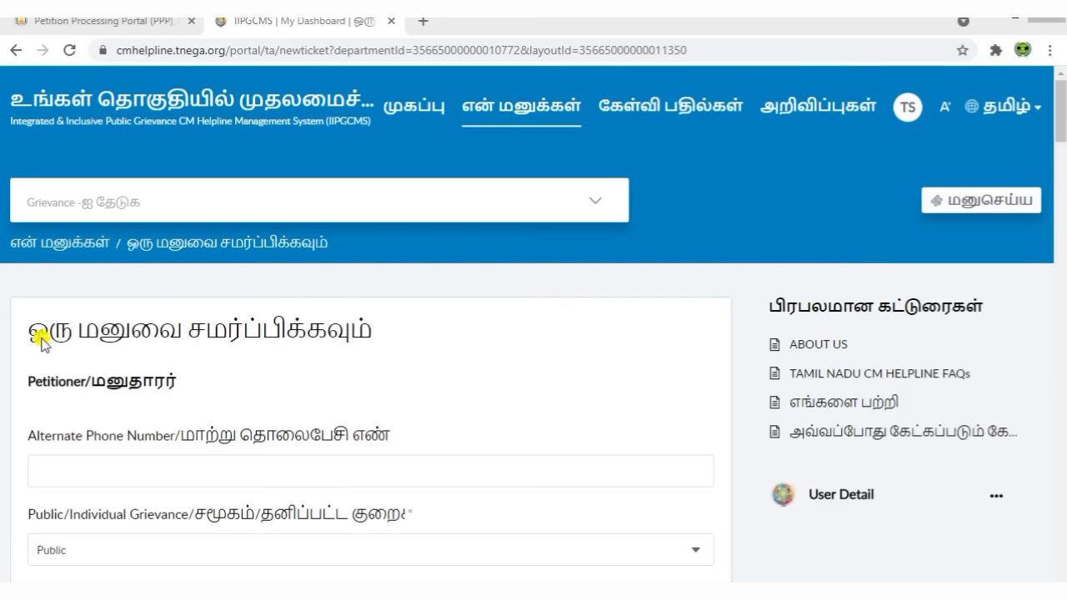
pyautogui.scroll(-2, 544, 342)
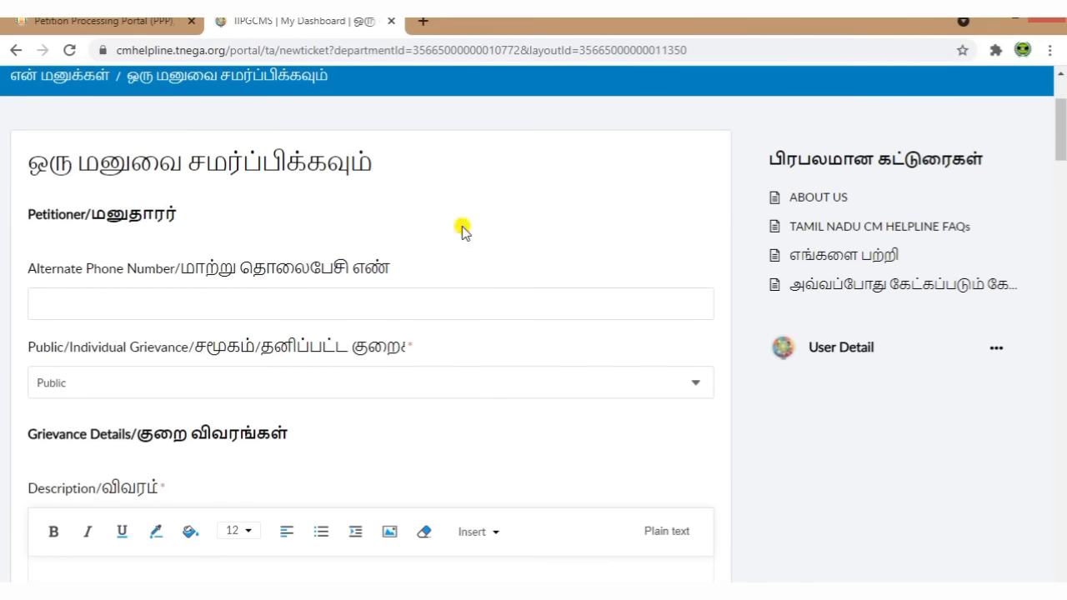
pyautogui.scroll(-2, 463, 230)
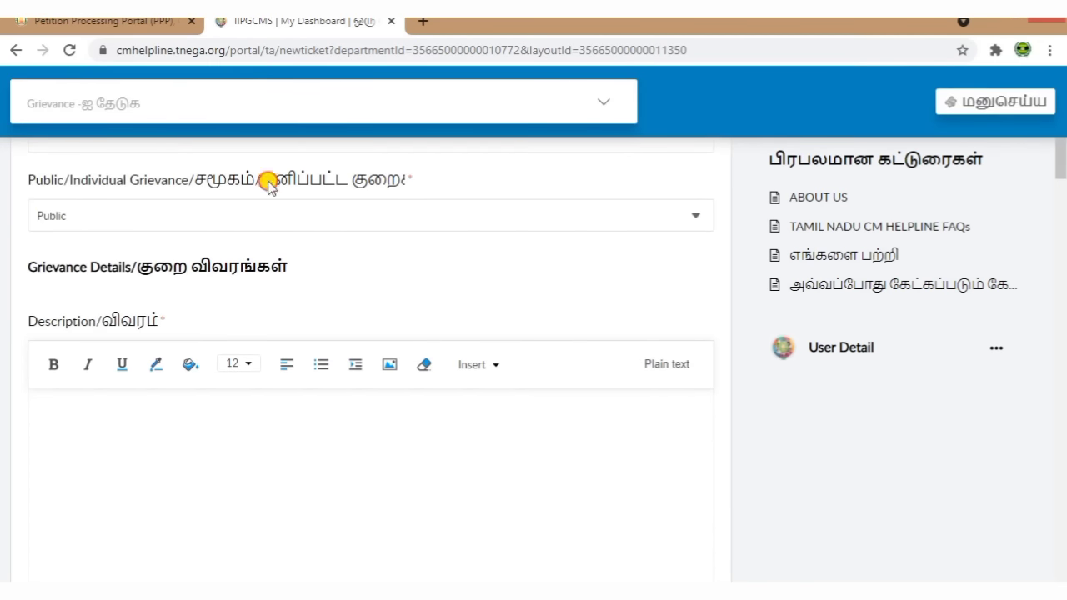
# Step: Set the grievance type to Individual, revealing the Aadhar and Ration Card Number fields
pyautogui.click(415, 215)
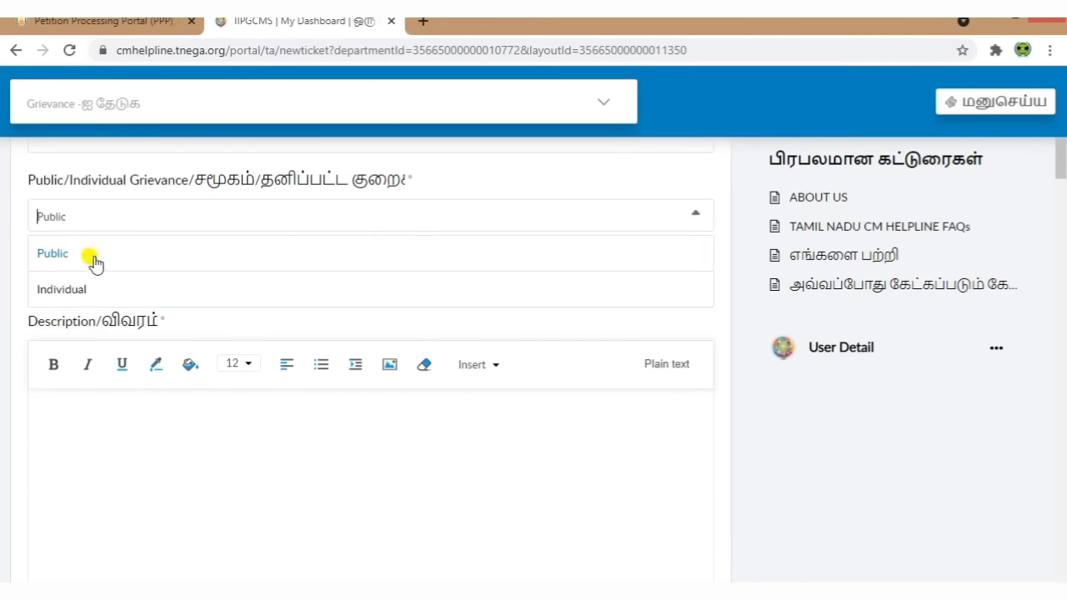
pyautogui.click(476, 182)
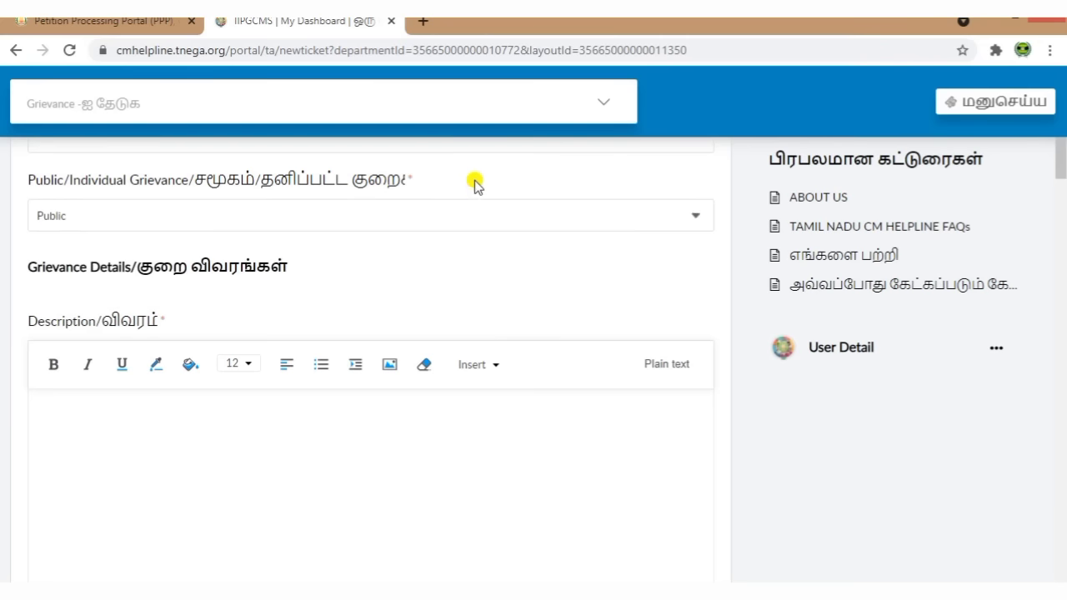
pyautogui.click(425, 214)
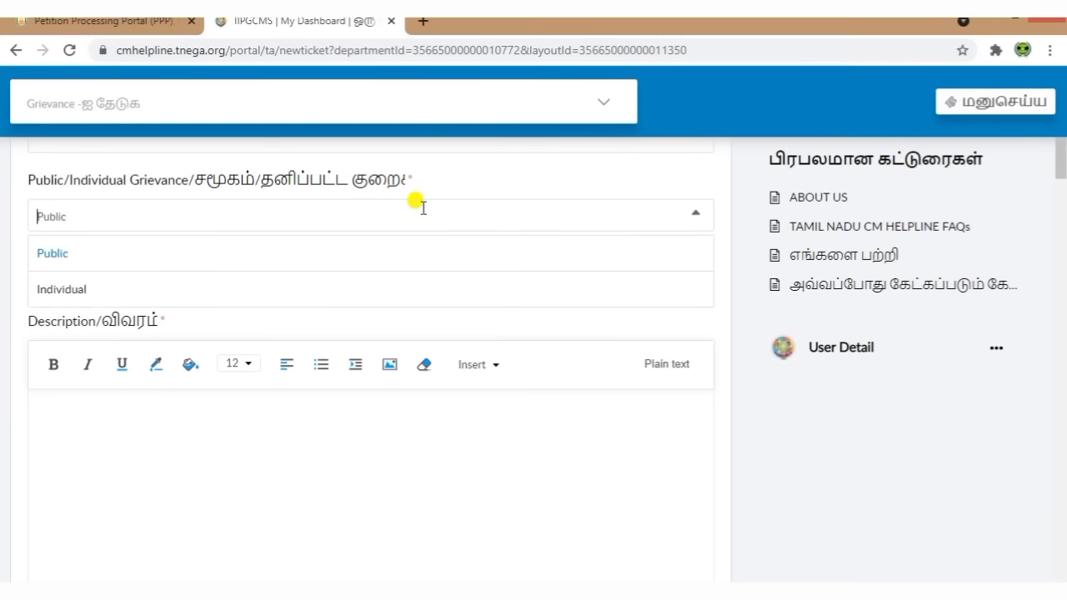
pyautogui.click(110, 288)
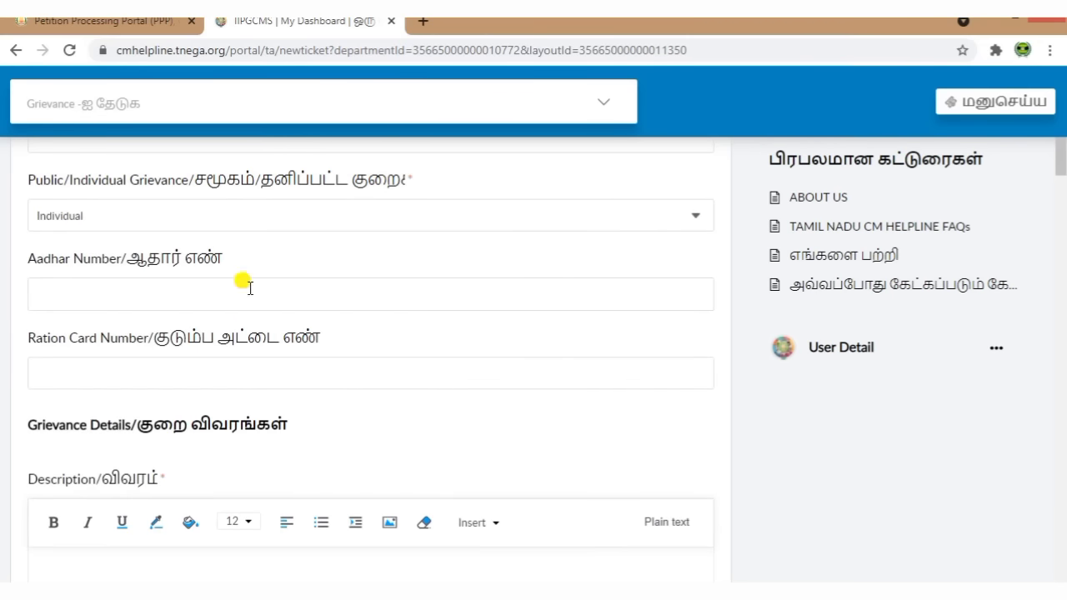
pyautogui.moveTo(18, 260); pyautogui.dragTo(264, 257)
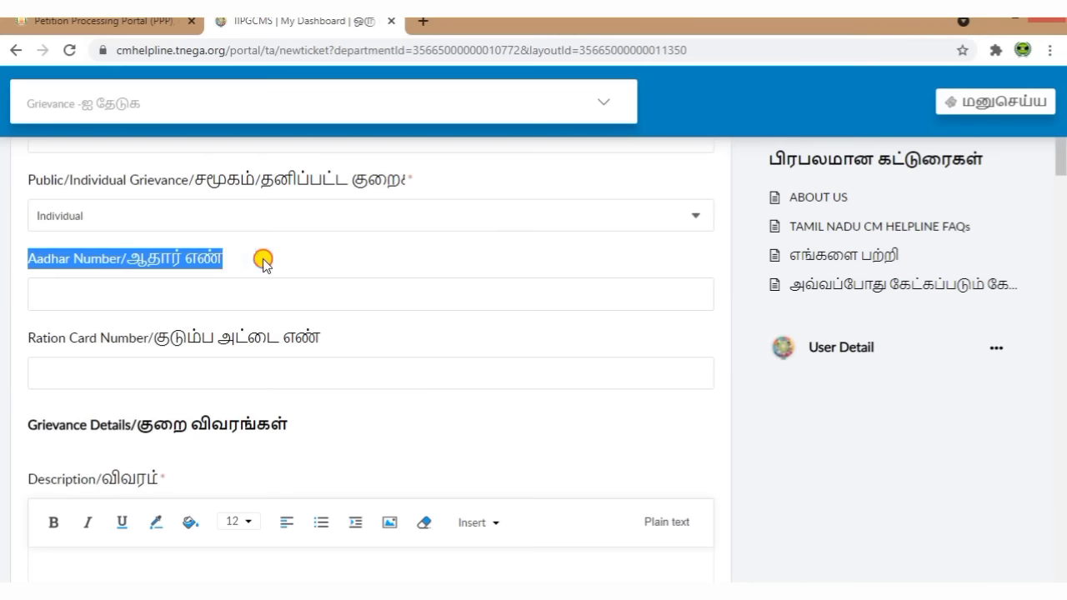
pyautogui.click(281, 251)
pyautogui.moveTo(25, 338); pyautogui.dragTo(410, 335)
pyautogui.scroll(-2, 476, 336)
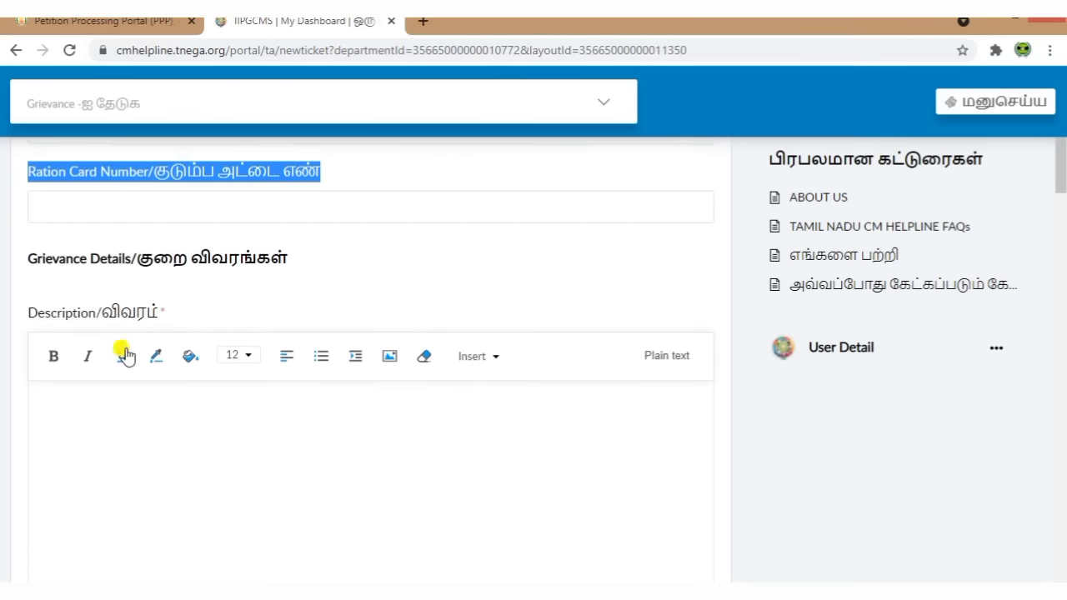
pyautogui.click(30, 258)
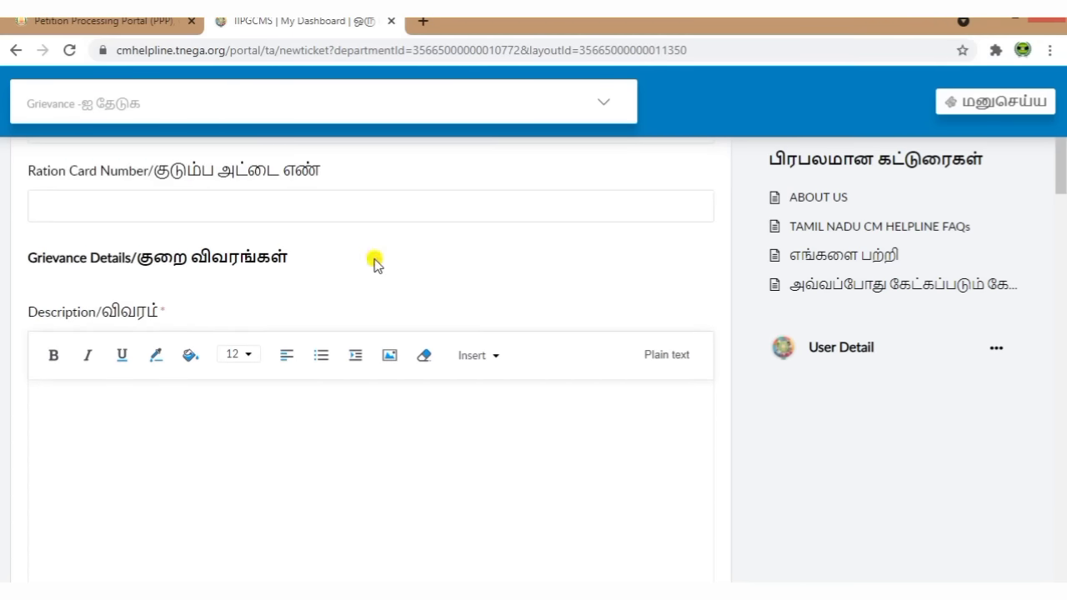
pyautogui.scroll(-1, 388, 284)
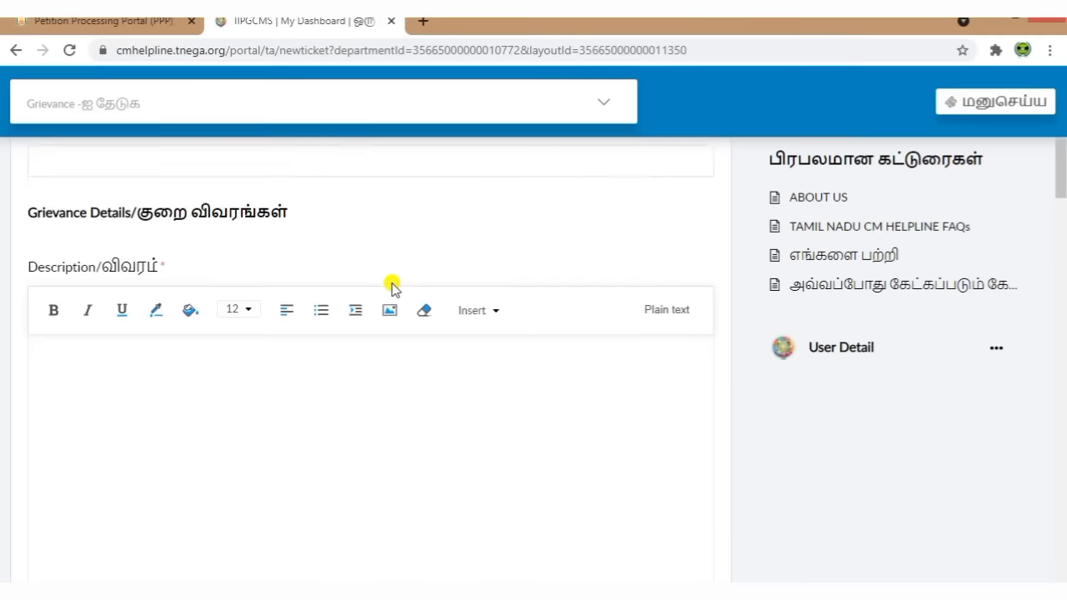
# Step: Paste the Tamil house-site patta request paragraph into the grievance description
pyautogui.click(331, 372)
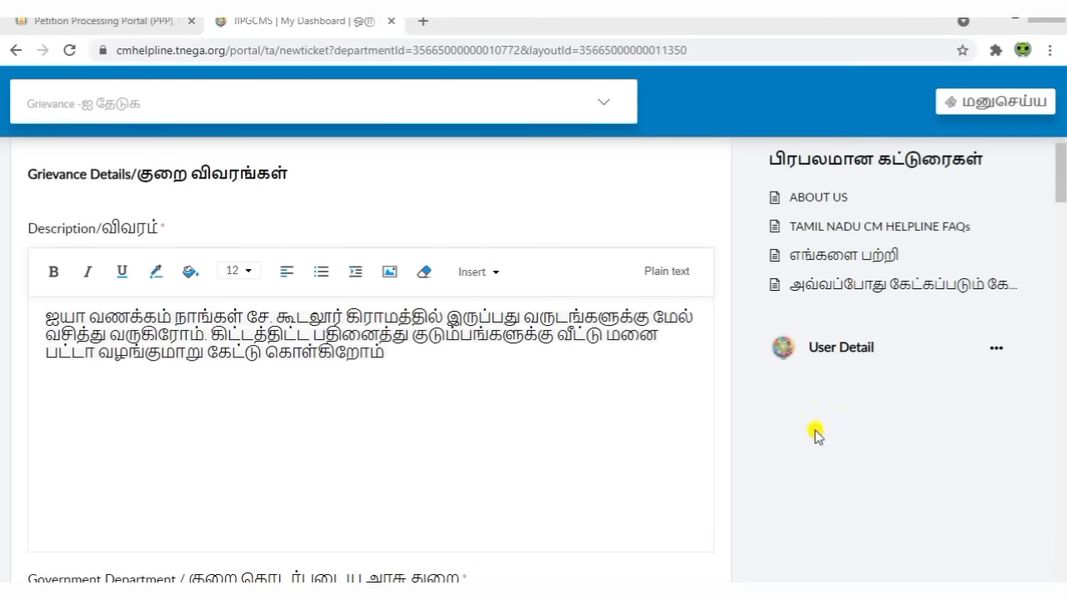
pyautogui.click(816, 434)
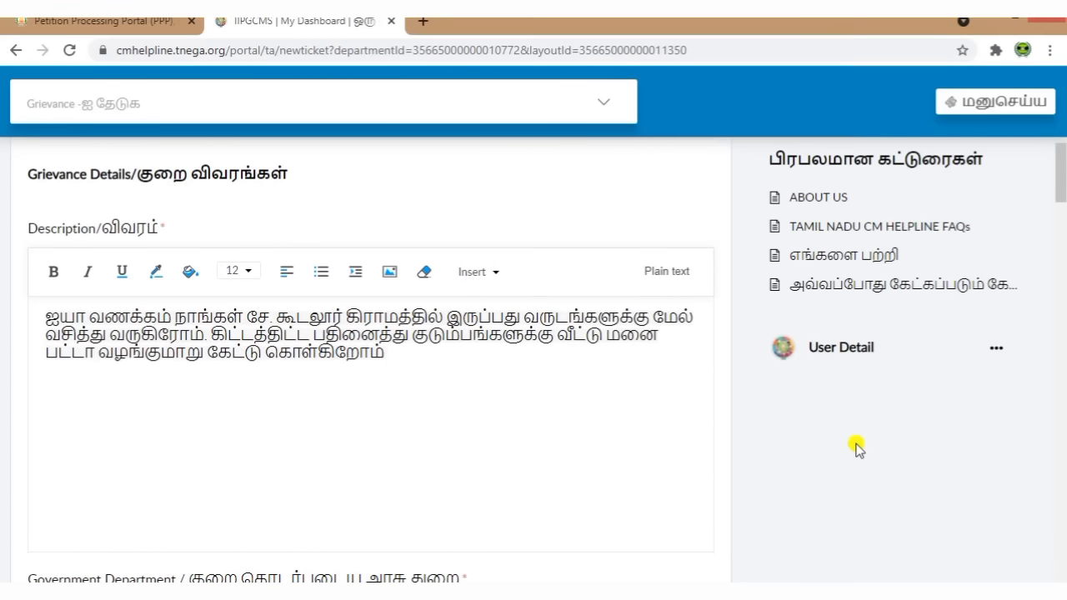
pyautogui.scroll(-4, 518, 367)
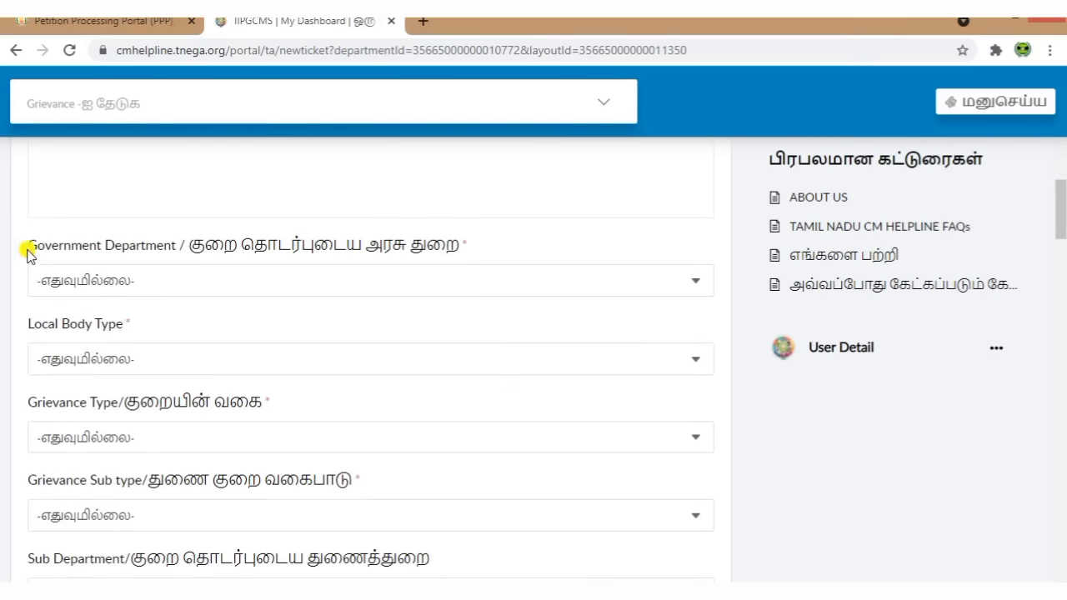
# Step: Assign the grievance to Revenue and Disaster Management Department (REV)
pyautogui.click(247, 282)
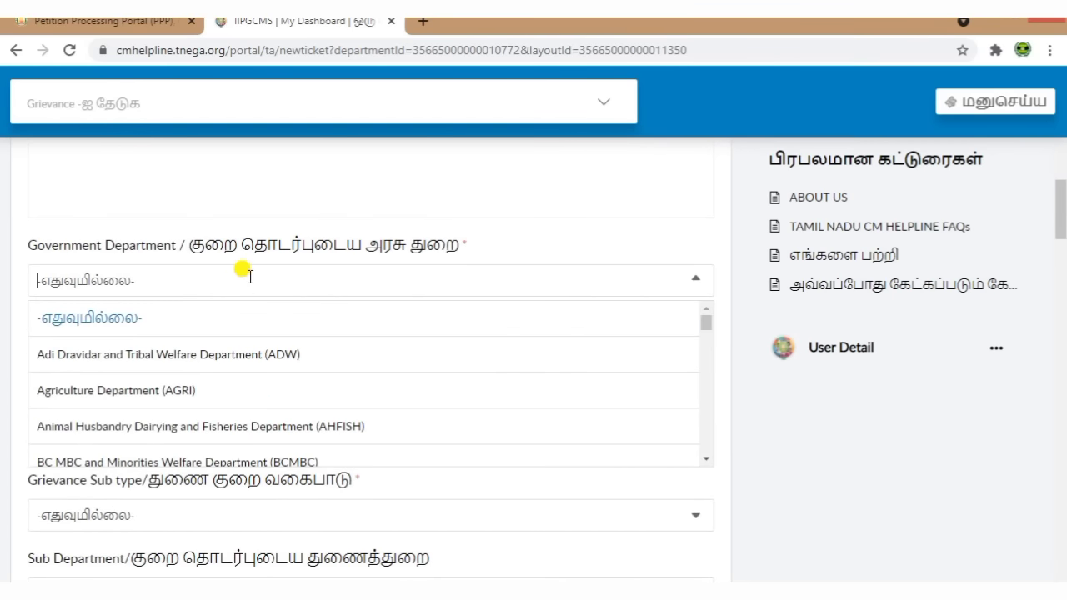
pyautogui.scroll(-3, 271, 381)
pyautogui.scroll(-8, 274, 383)
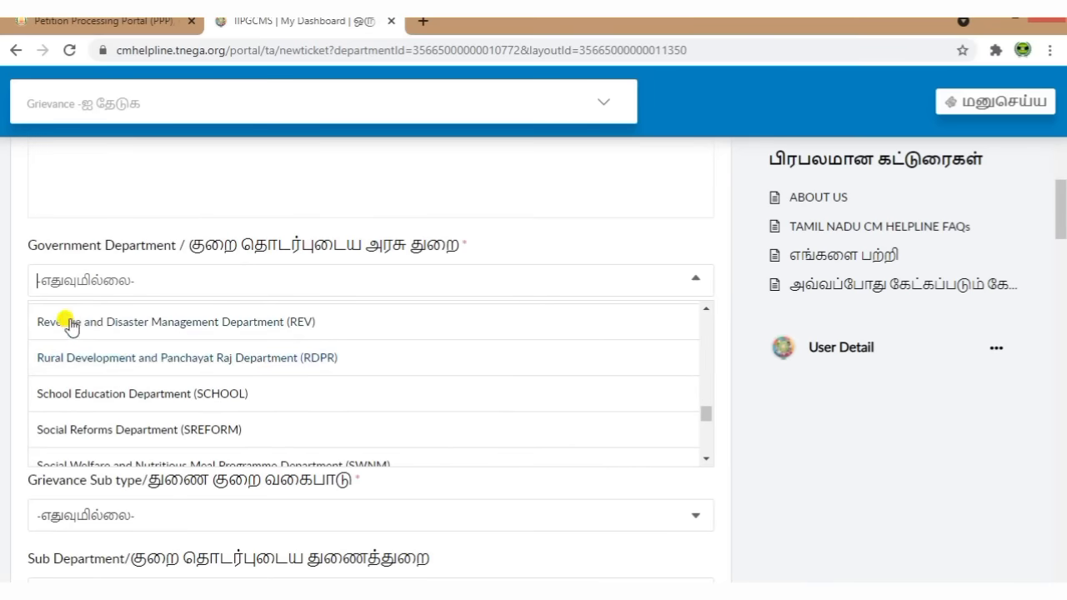
pyautogui.click(219, 328)
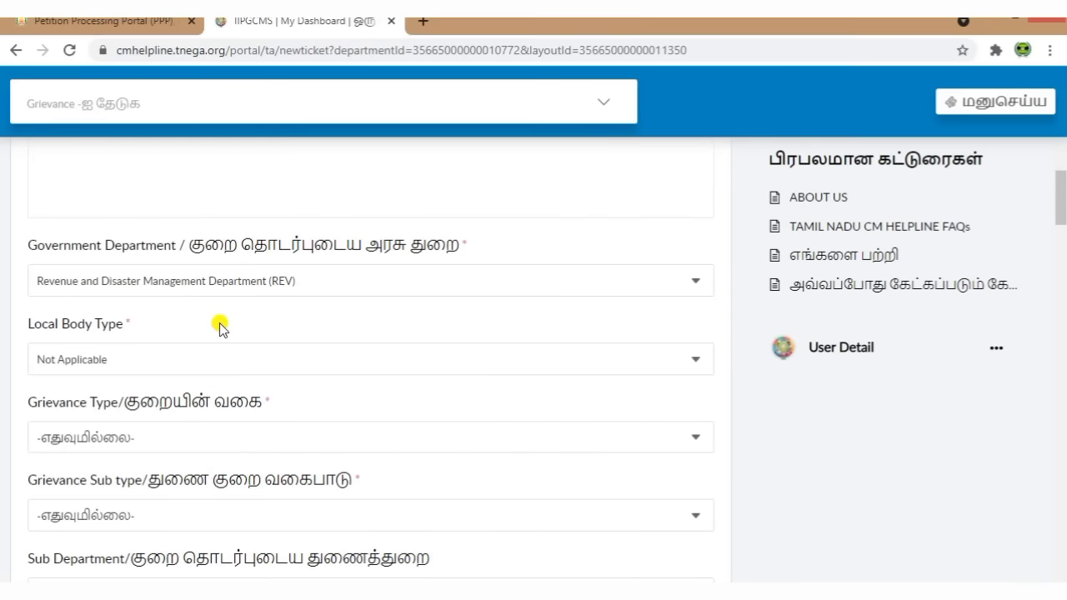
pyautogui.scroll(-1, 21, 279)
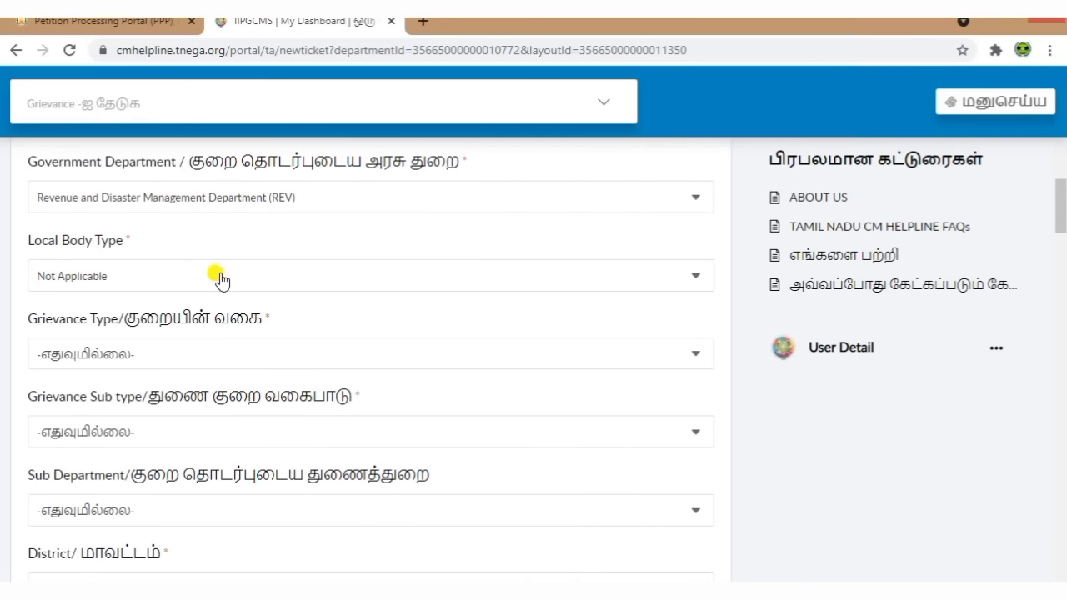
pyautogui.scroll(-1, 217, 275)
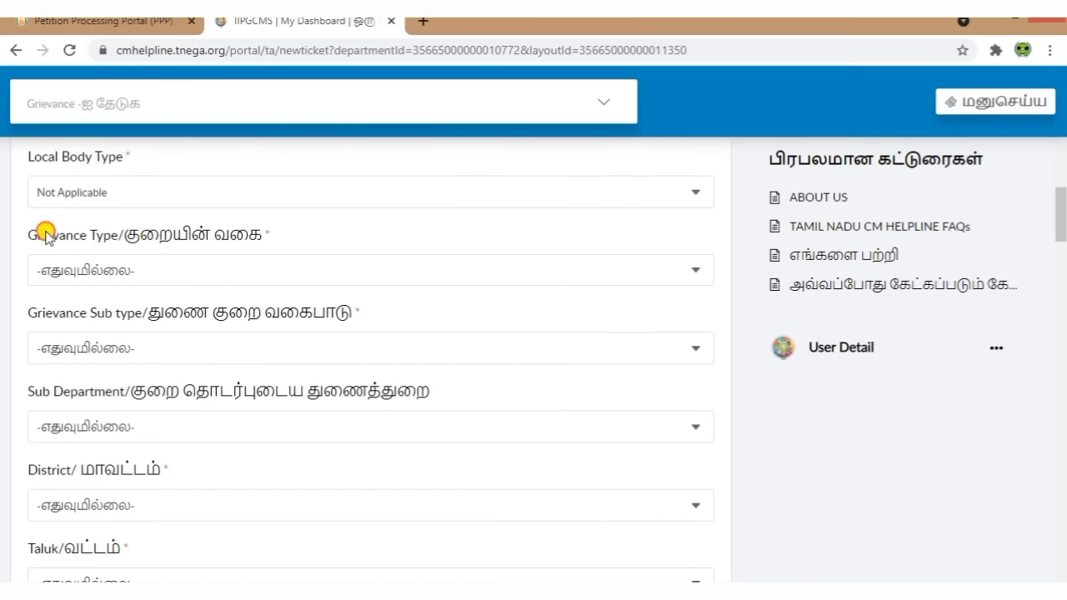
# Step: Choose Natham Patta /Free House Site Patta as the grievance type
pyautogui.click(291, 267)
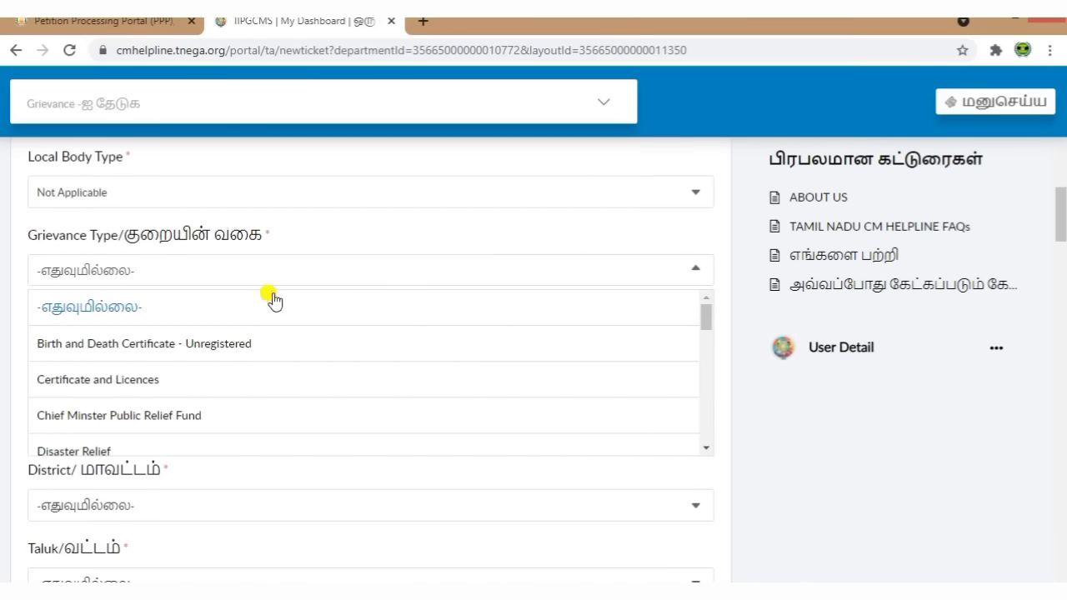
pyautogui.scroll(-2, 245, 369)
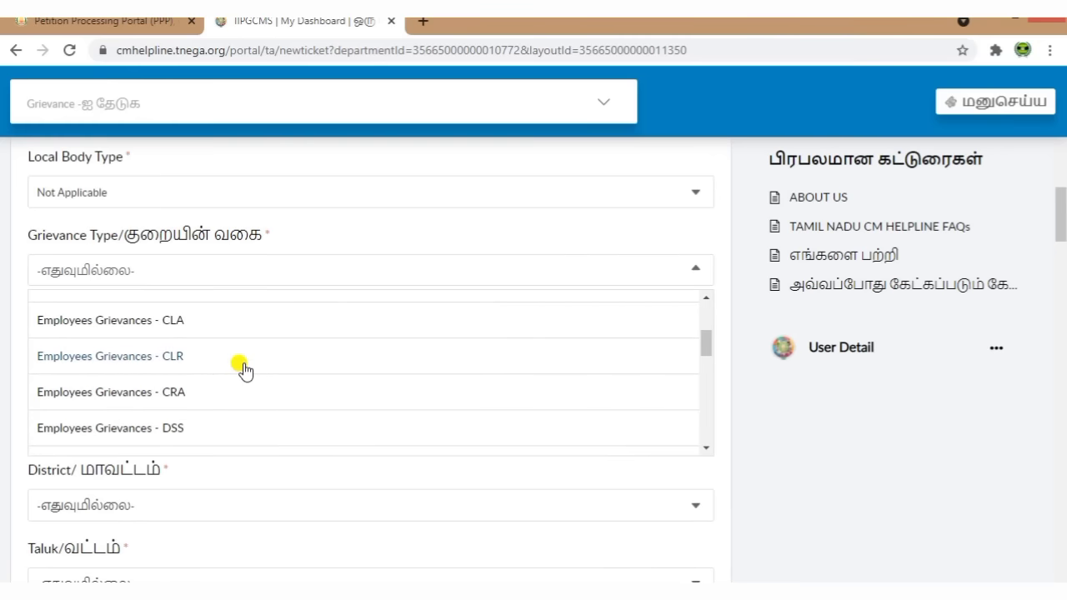
pyautogui.scroll(-5, 245, 369)
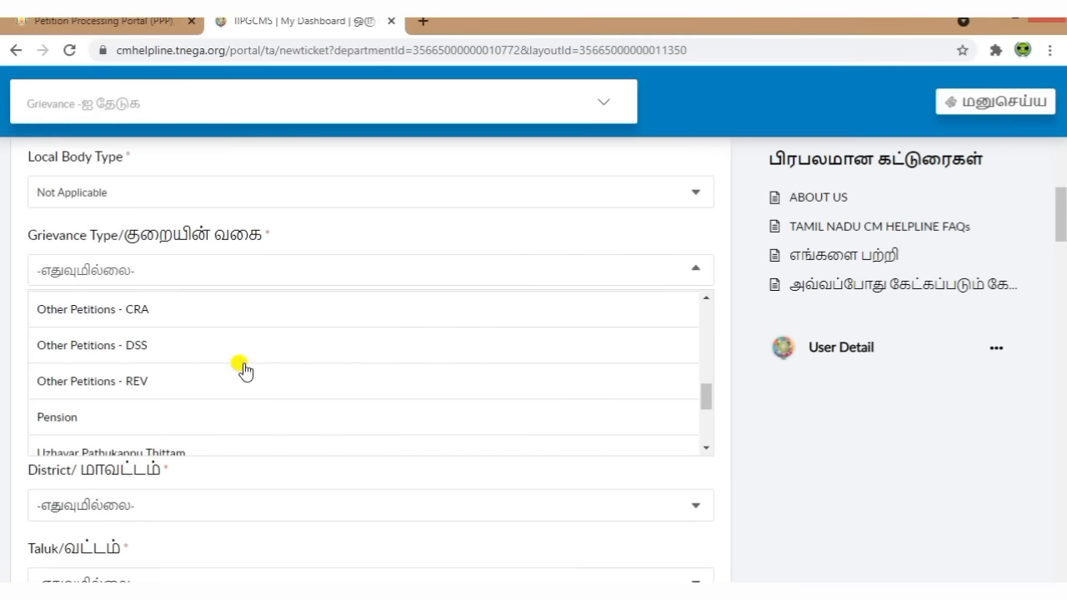
pyautogui.scroll(1, 245, 370)
pyautogui.scroll(2, 245, 369)
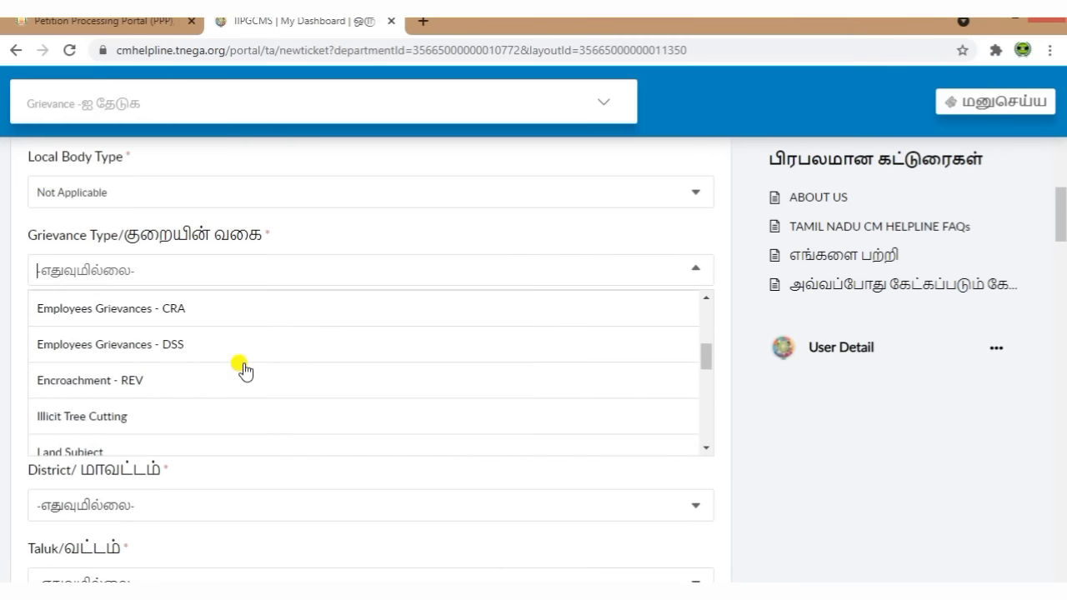
pyautogui.scroll(-1, 218, 399)
pyautogui.scroll(-1, 215, 399)
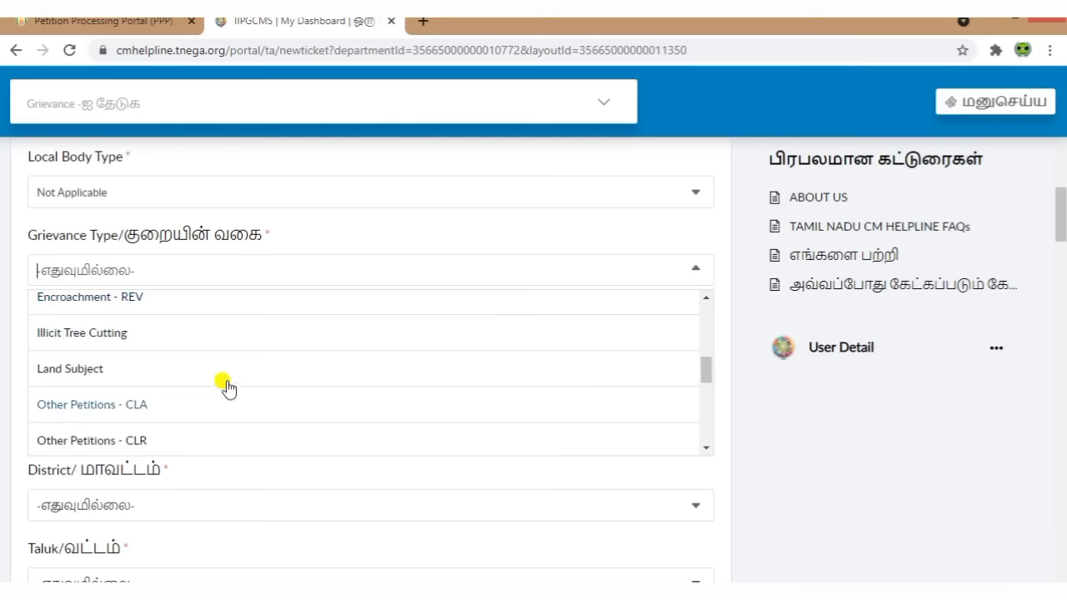
pyautogui.scroll(-3, 270, 372)
pyautogui.scroll(-1, 269, 369)
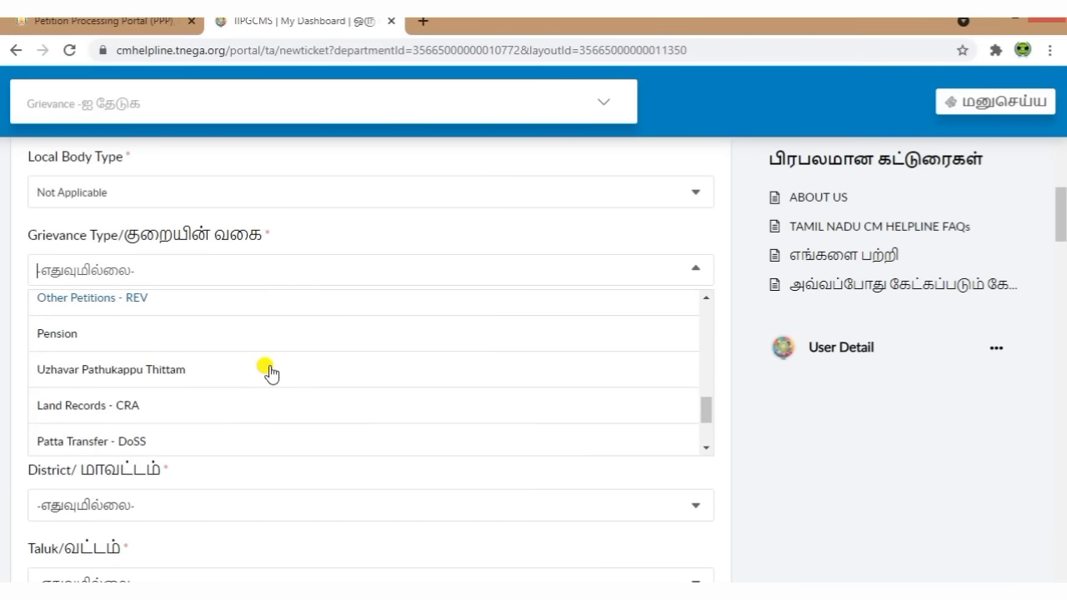
pyautogui.scroll(-2, 231, 369)
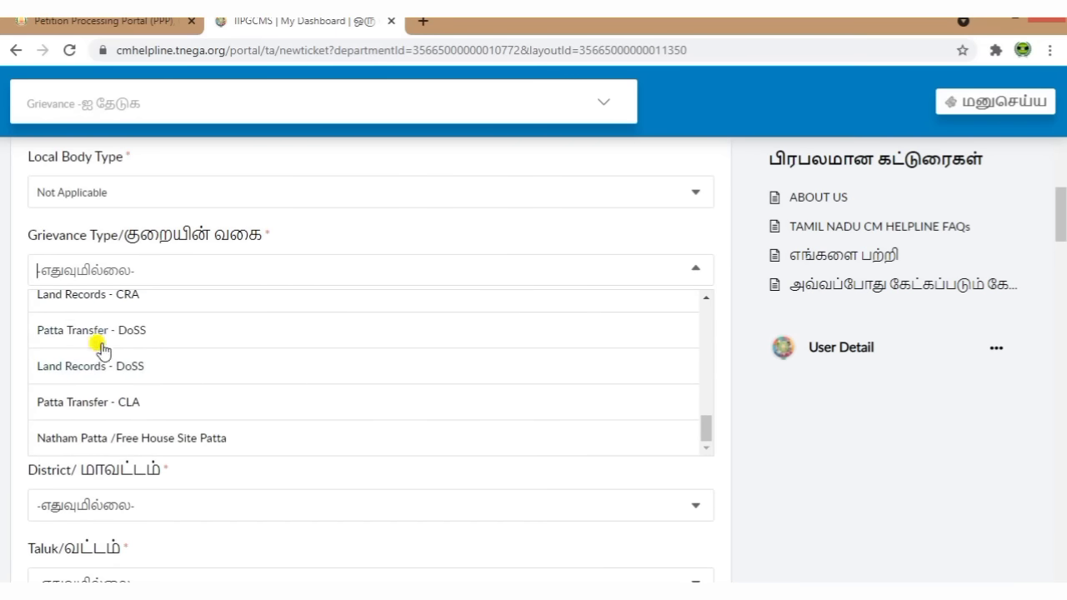
pyautogui.scroll(-1, 207, 380)
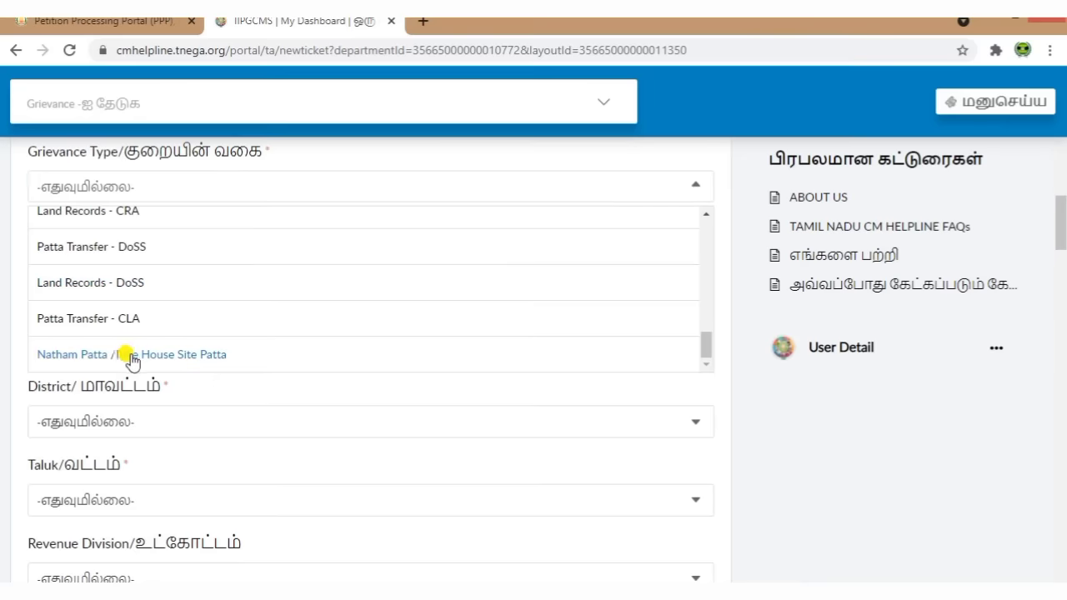
pyautogui.click(205, 368)
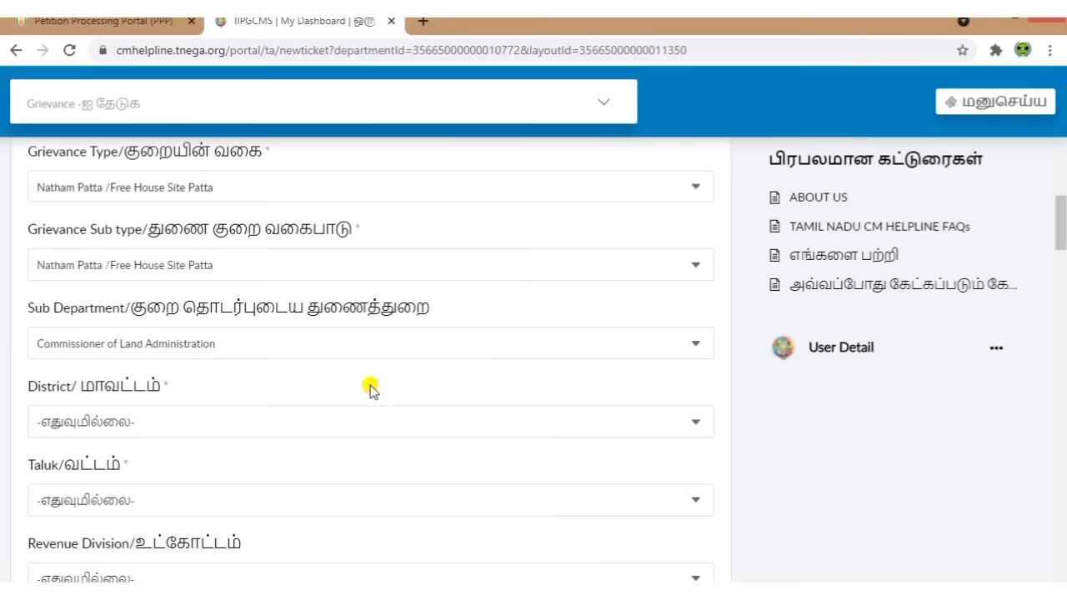
# Step: Set the Sub Department to Commissioner of Land Administration
pyautogui.scroll(-1, 371, 392)
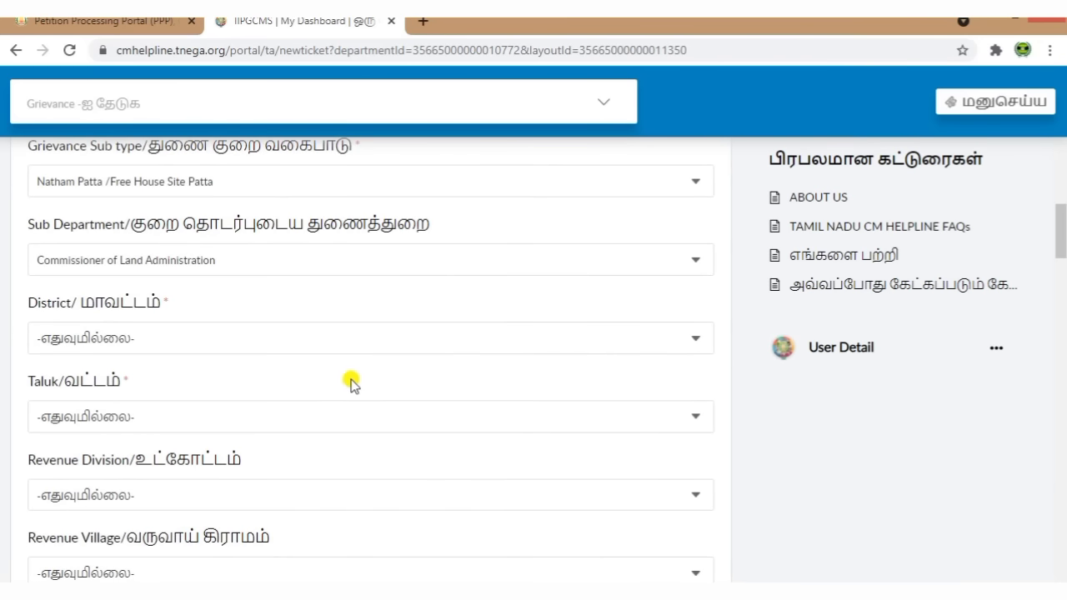
pyautogui.moveTo(29, 226); pyautogui.dragTo(446, 221)
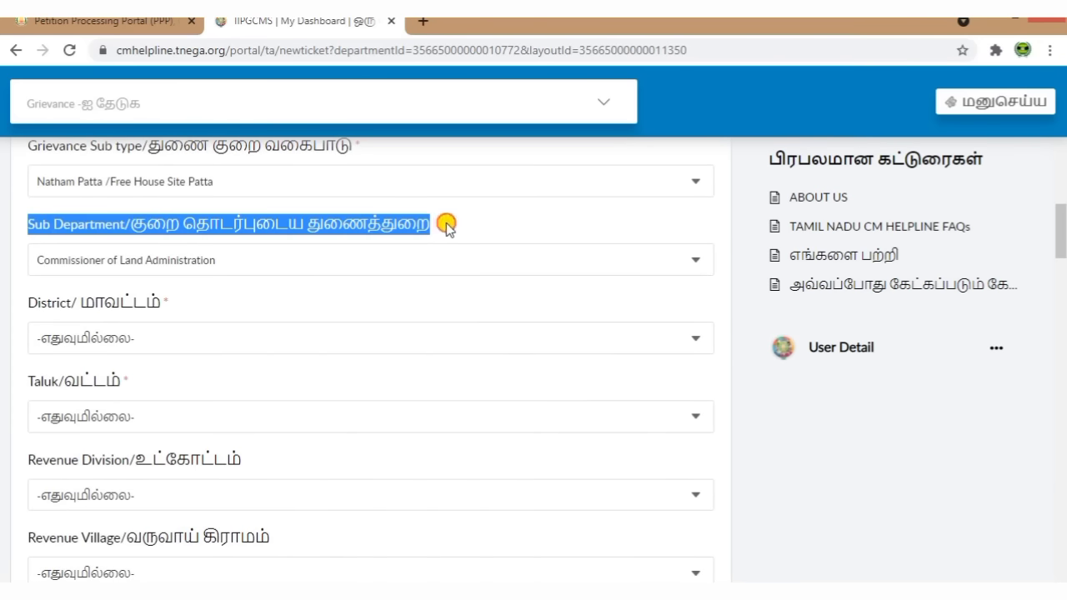
pyautogui.click(503, 242)
pyautogui.click(363, 258)
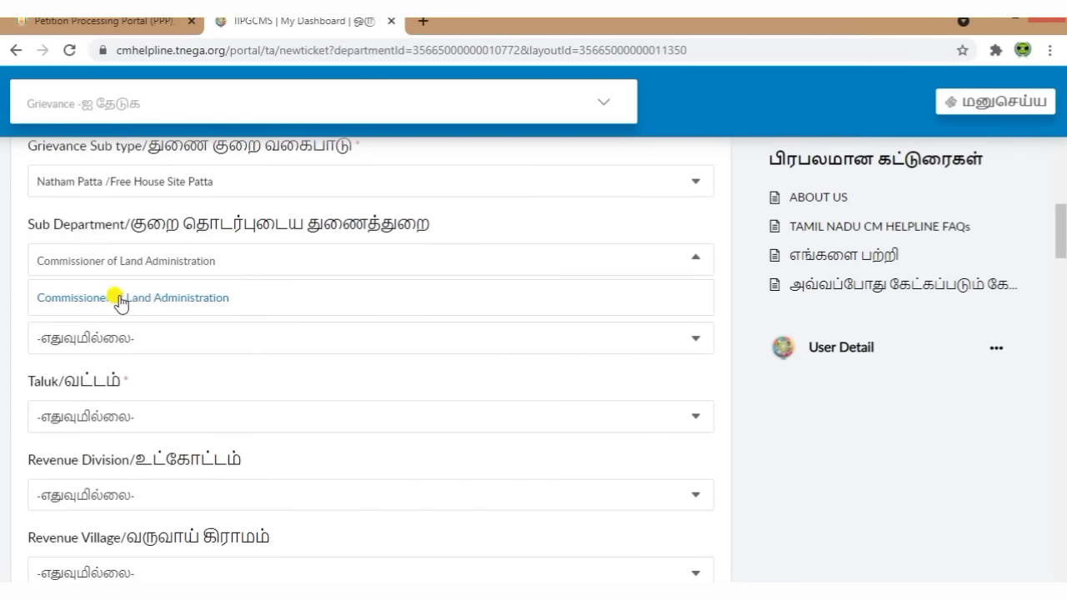
pyautogui.click(166, 300)
pyautogui.scroll(-1, 100, 304)
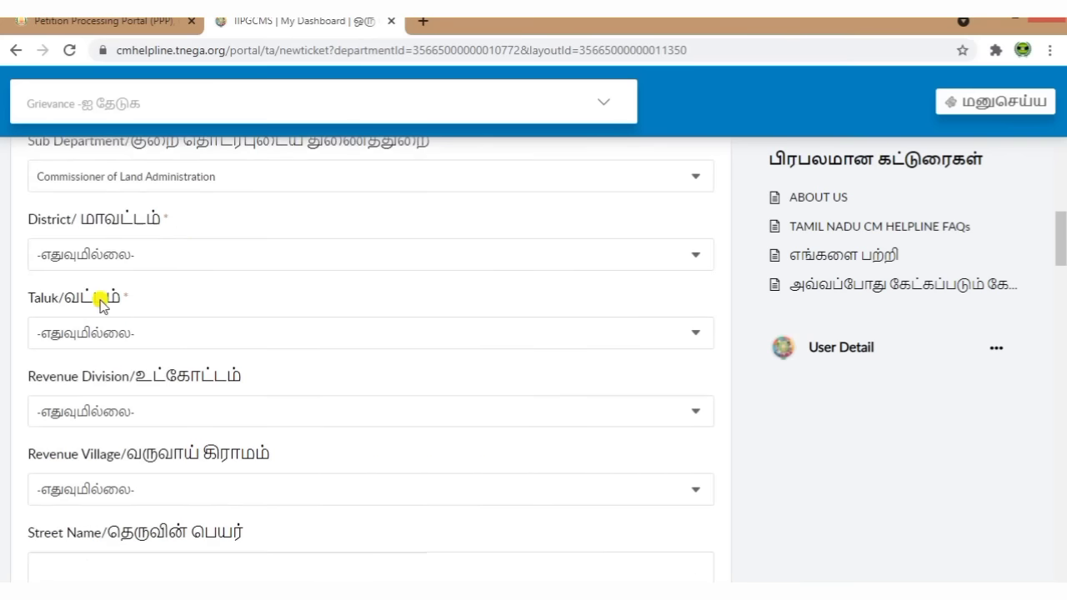
# Step: Set the district to Tiruvannamalai (TVM) and the taluk to Thandrampet (7)
pyautogui.click(213, 248)
pyautogui.scroll(3, 167, 345)
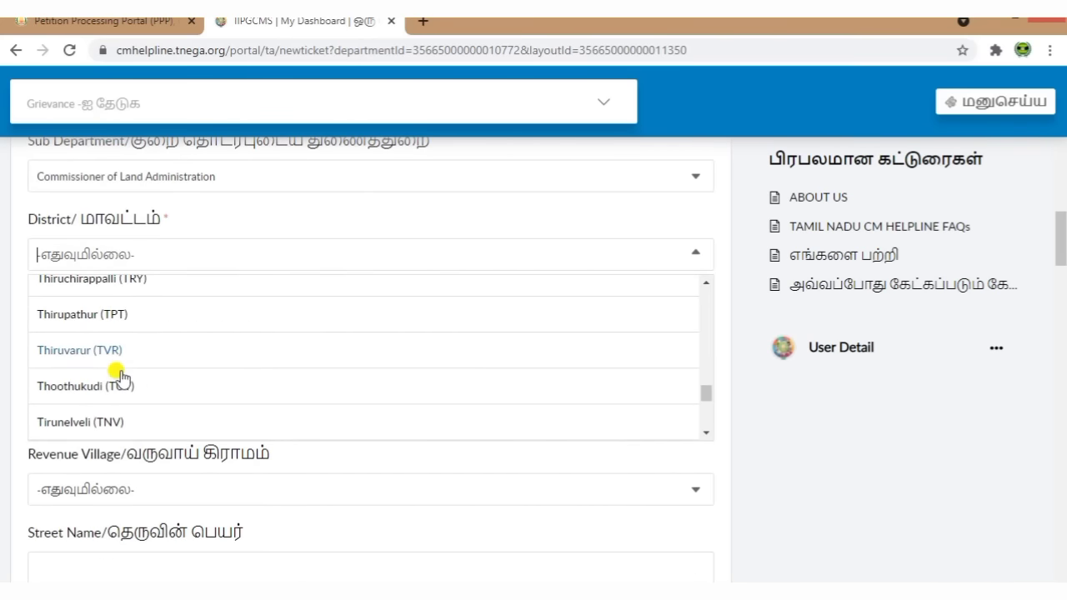
pyautogui.scroll(-1, 156, 364)
pyautogui.scroll(-2, 154, 362)
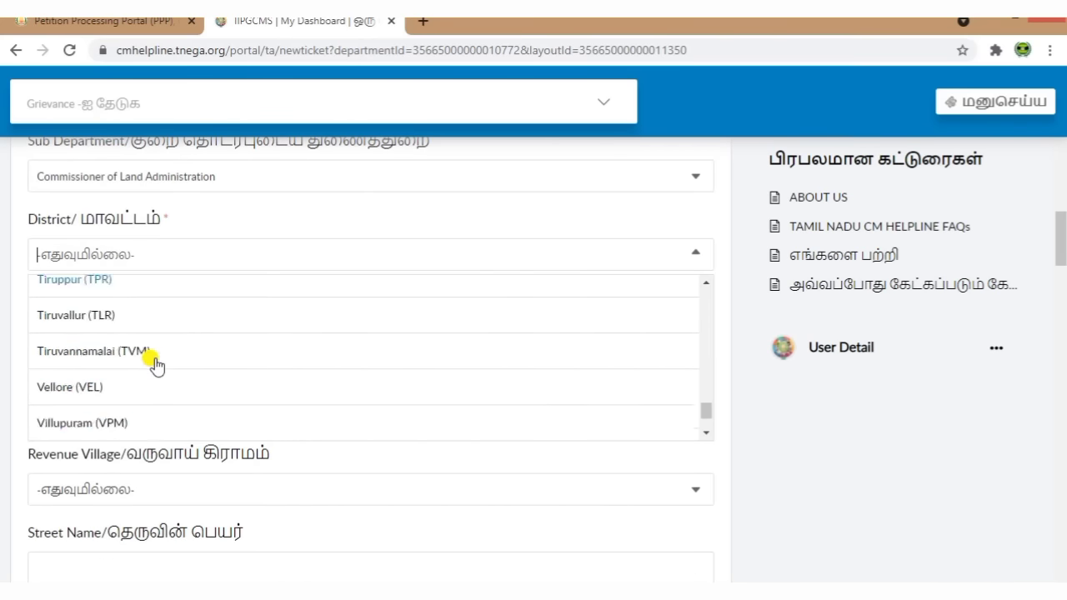
pyautogui.click(167, 282)
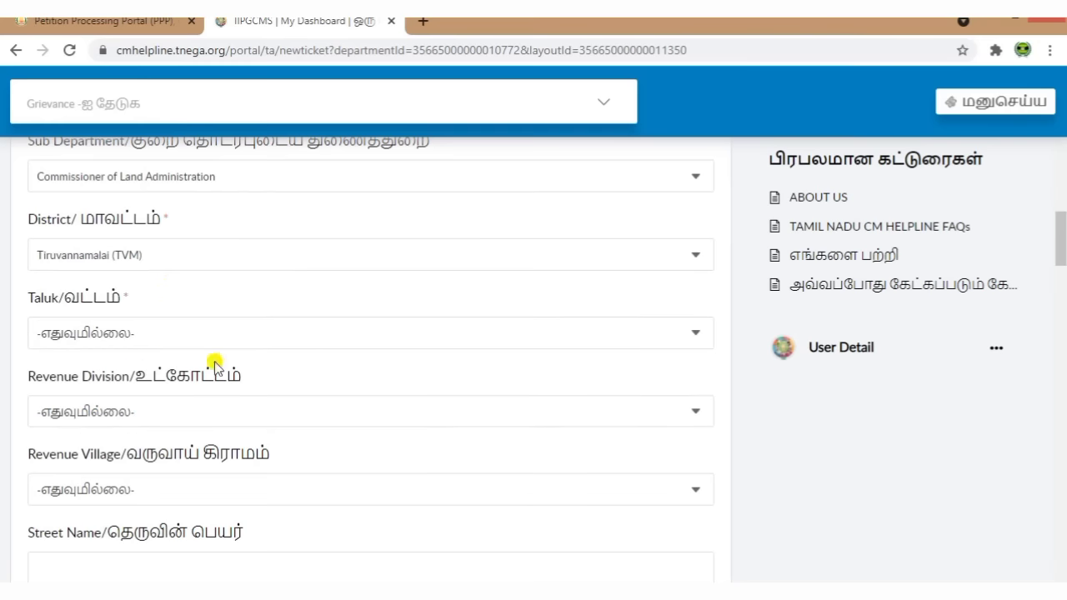
pyautogui.click(142, 331)
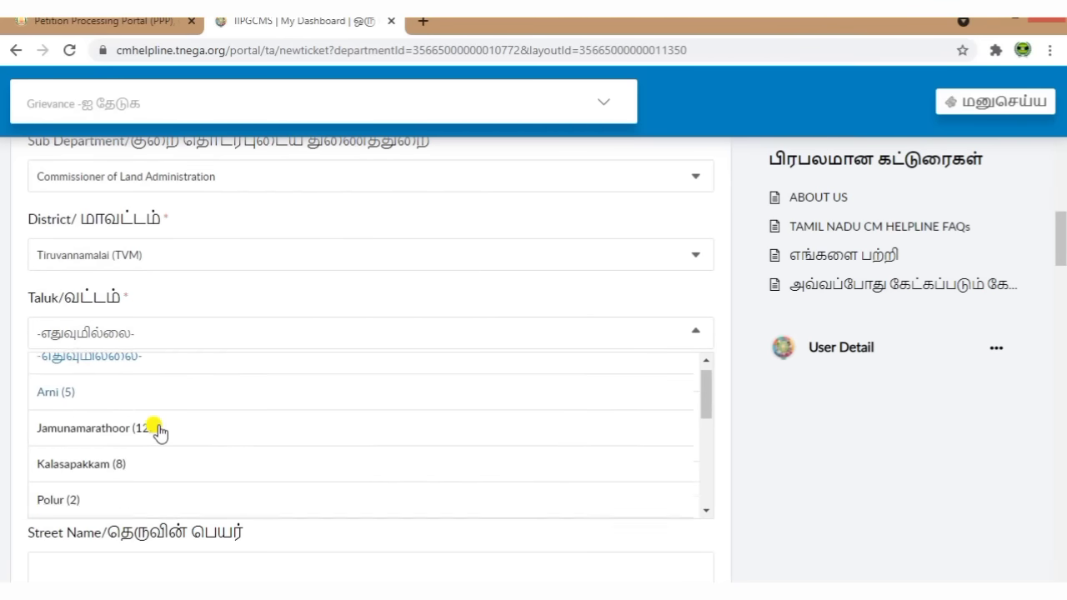
pyautogui.scroll(-3, 154, 431)
pyautogui.click(114, 467)
# Step: Choose Se. Gudaloor (55) as the revenue village
pyautogui.scroll(-1, 281, 367)
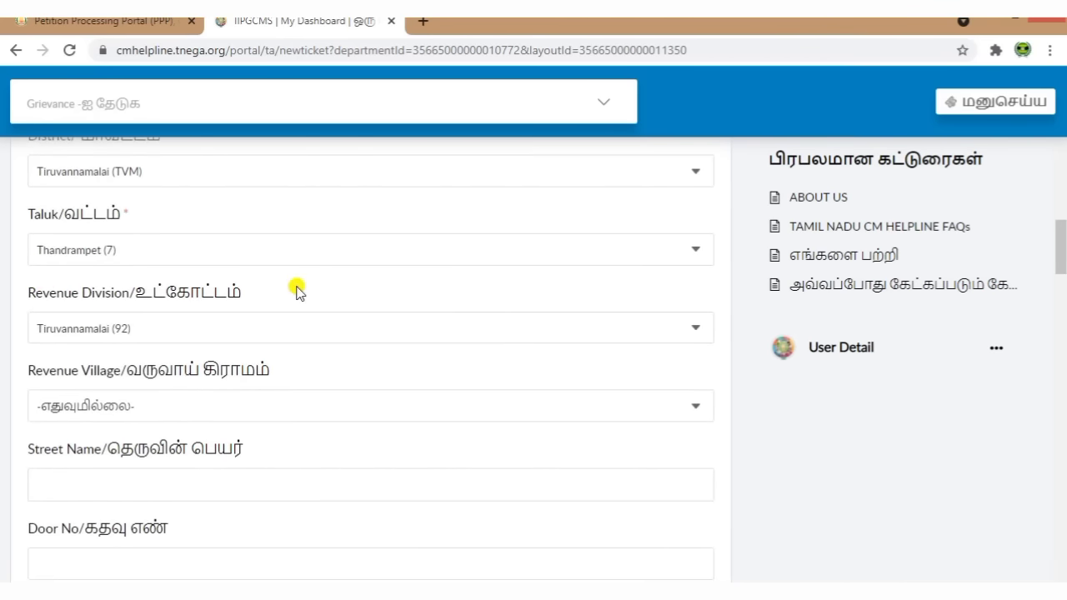
pyautogui.scroll(-2, 333, 333)
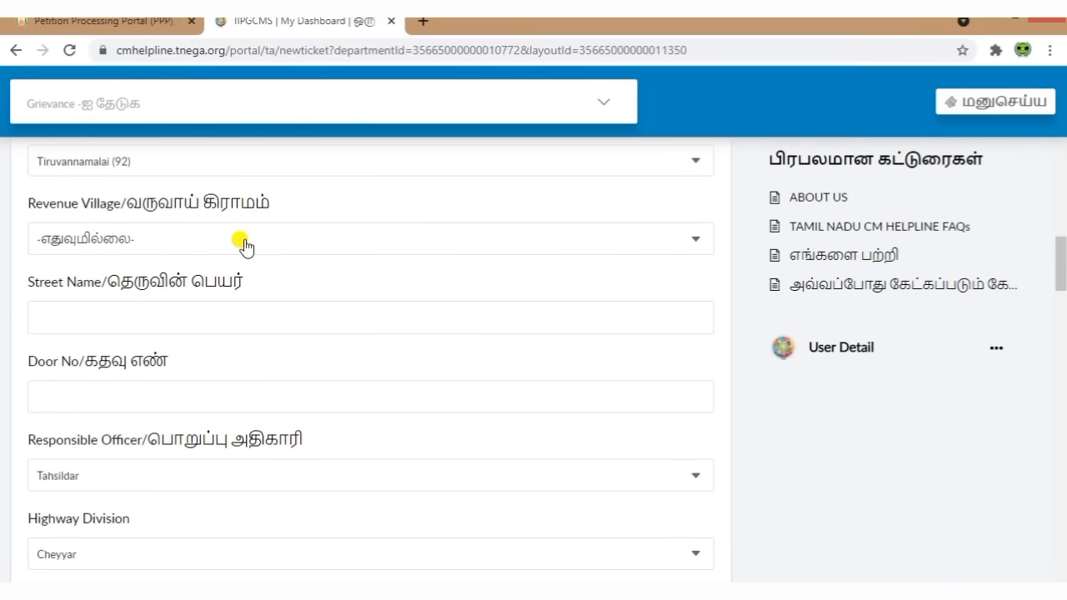
pyautogui.click(244, 244)
pyautogui.scroll(-8, 269, 339)
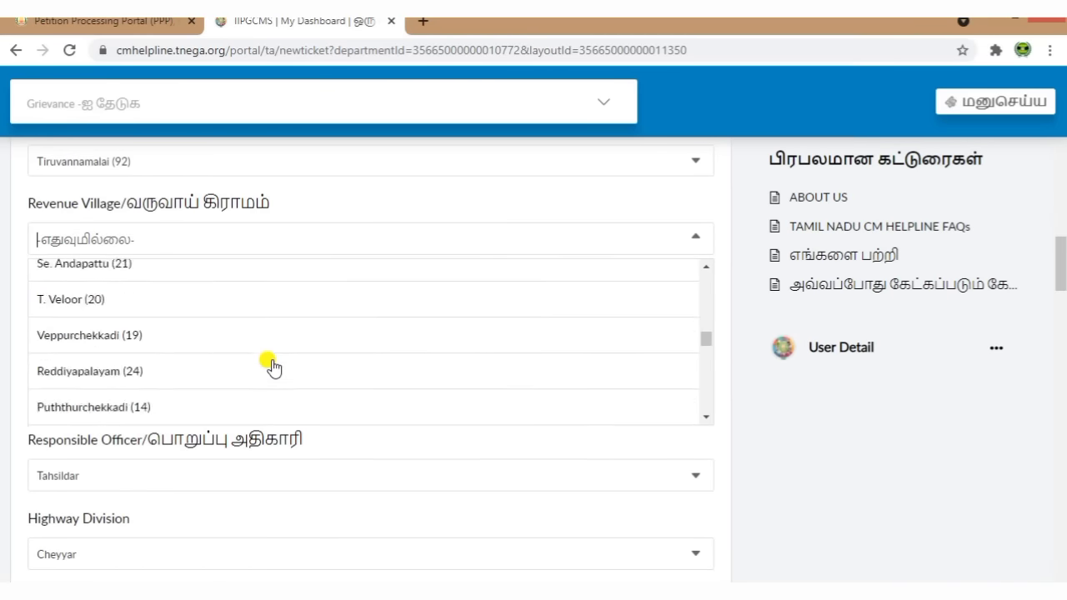
pyautogui.scroll(-10, 269, 367)
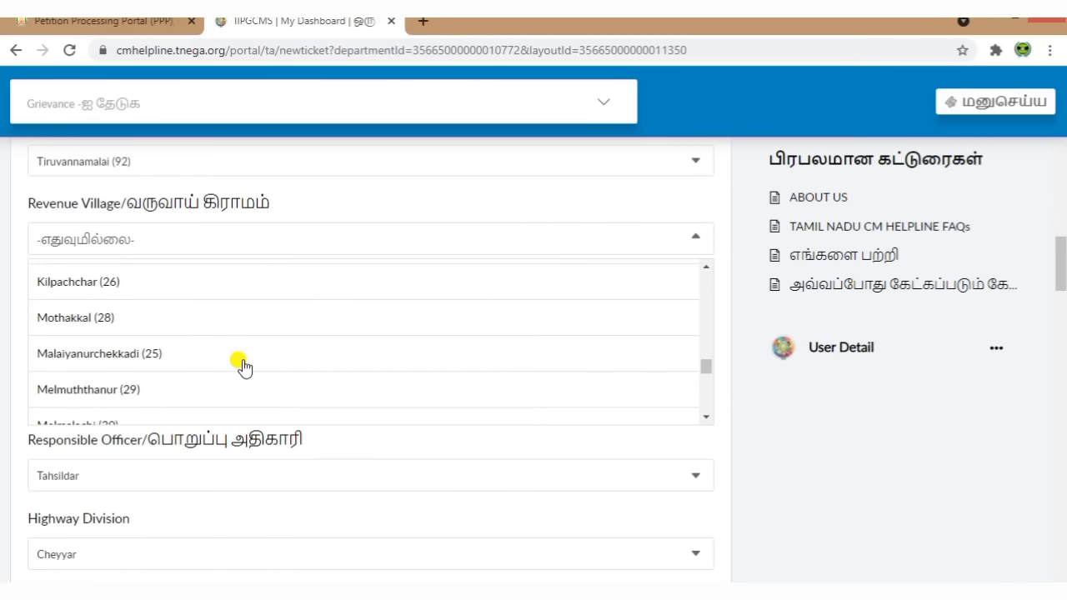
pyautogui.click(131, 406)
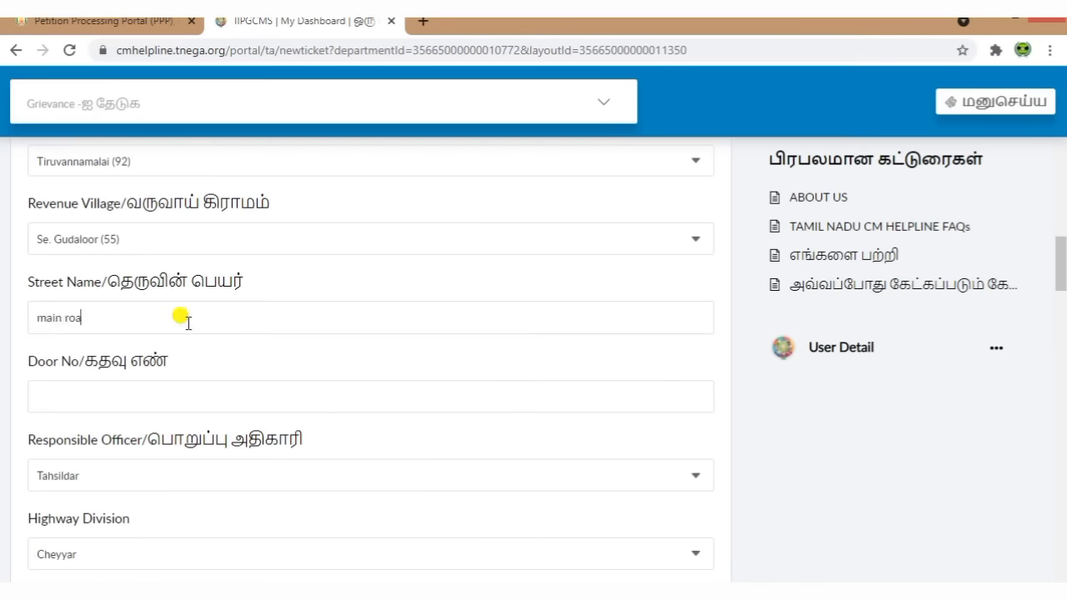
pyautogui.click(196, 402)
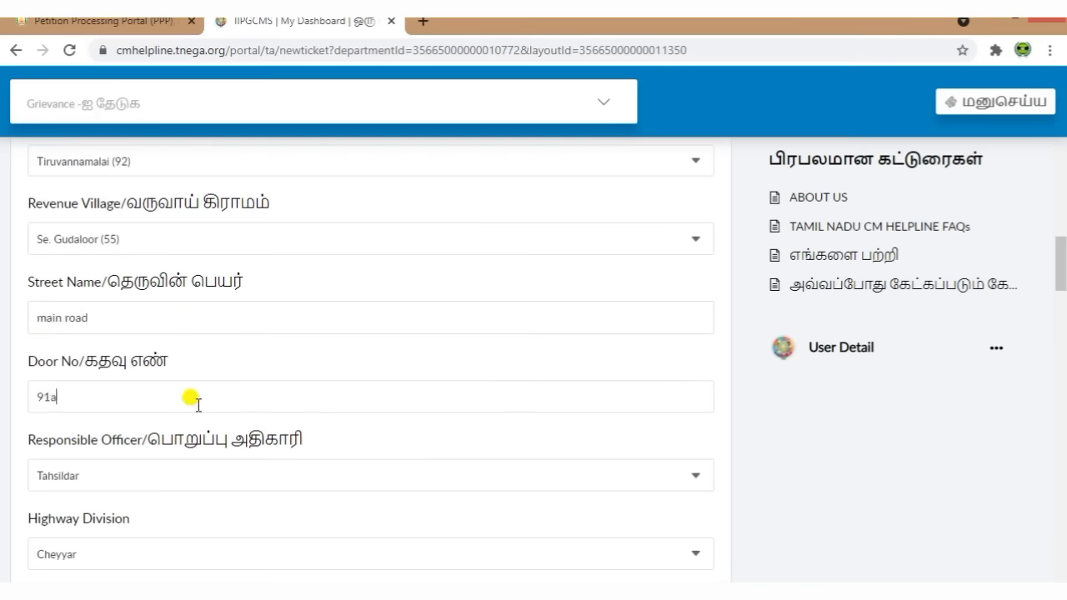
pyautogui.scroll(-3, 359, 390)
pyautogui.moveTo(22, 276); pyautogui.dragTo(358, 272)
pyautogui.click(357, 272)
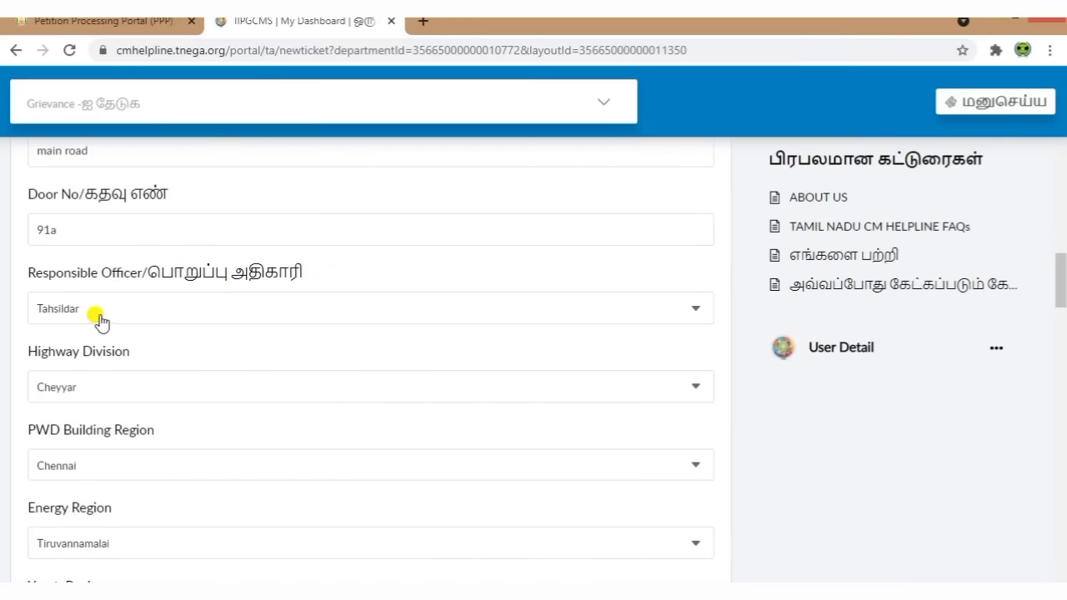
# Step: Change the Highway Division to Tiruvannamalai, leaving PWD Building Region unchanged
pyautogui.moveTo(24, 353); pyautogui.dragTo(165, 357)
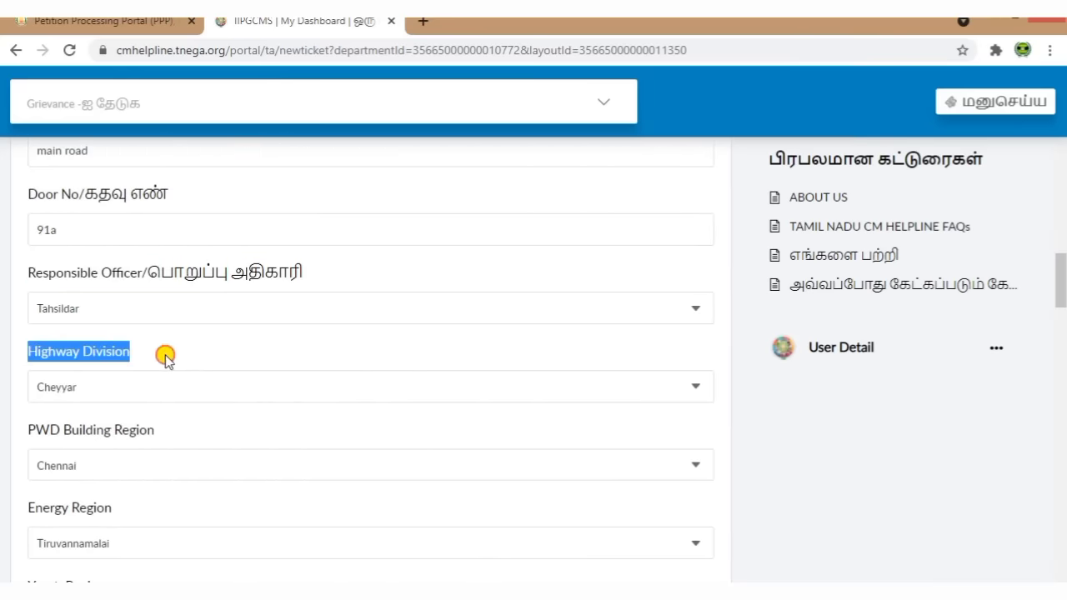
pyautogui.click(188, 355)
pyautogui.scroll(-2, 239, 360)
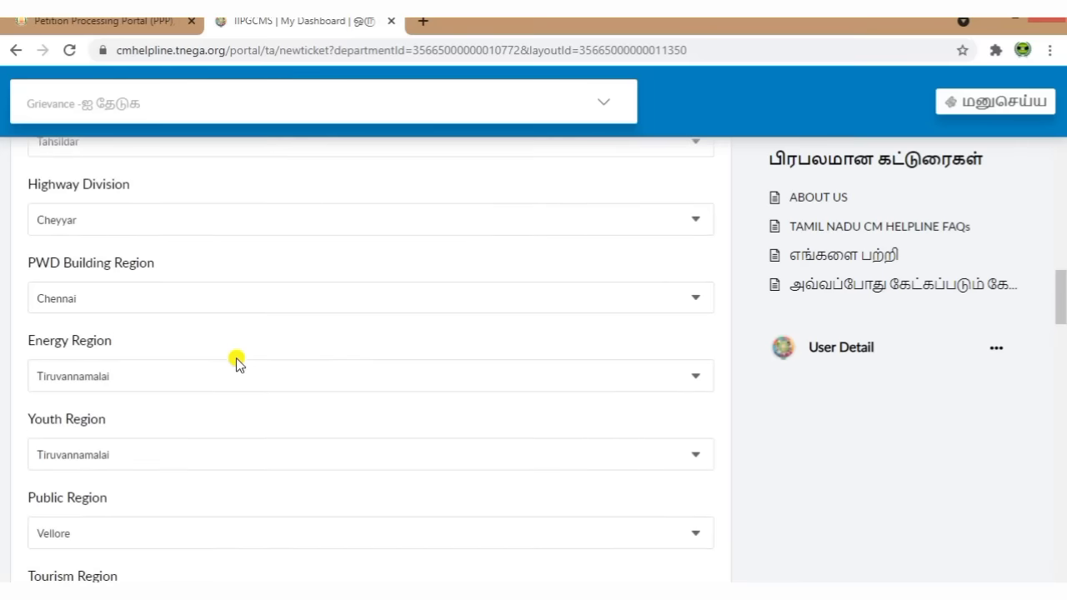
pyautogui.click(106, 227)
pyautogui.click(166, 297)
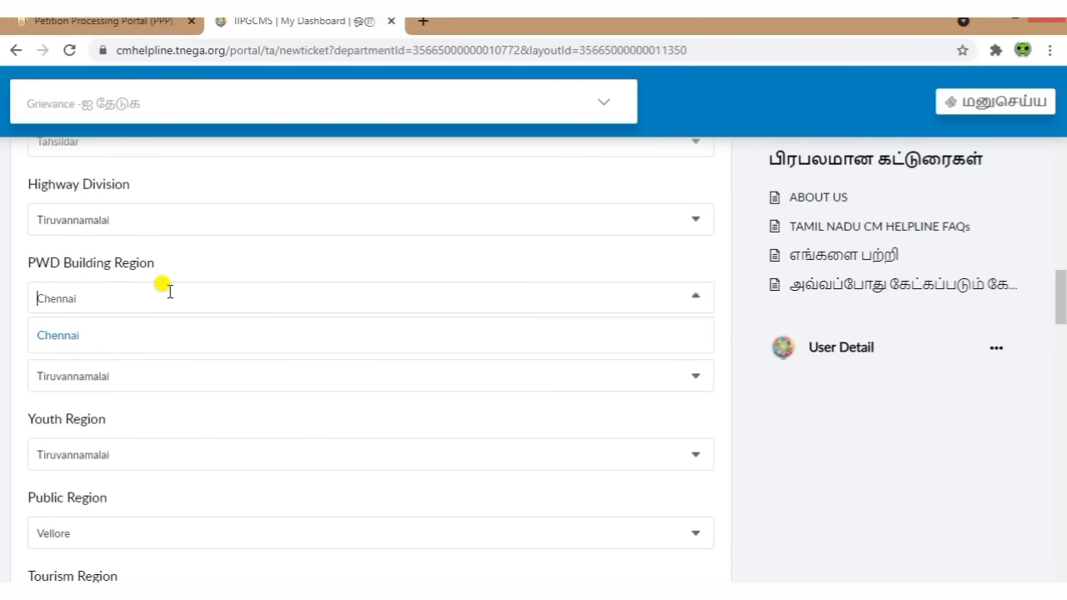
pyautogui.click(750, 429)
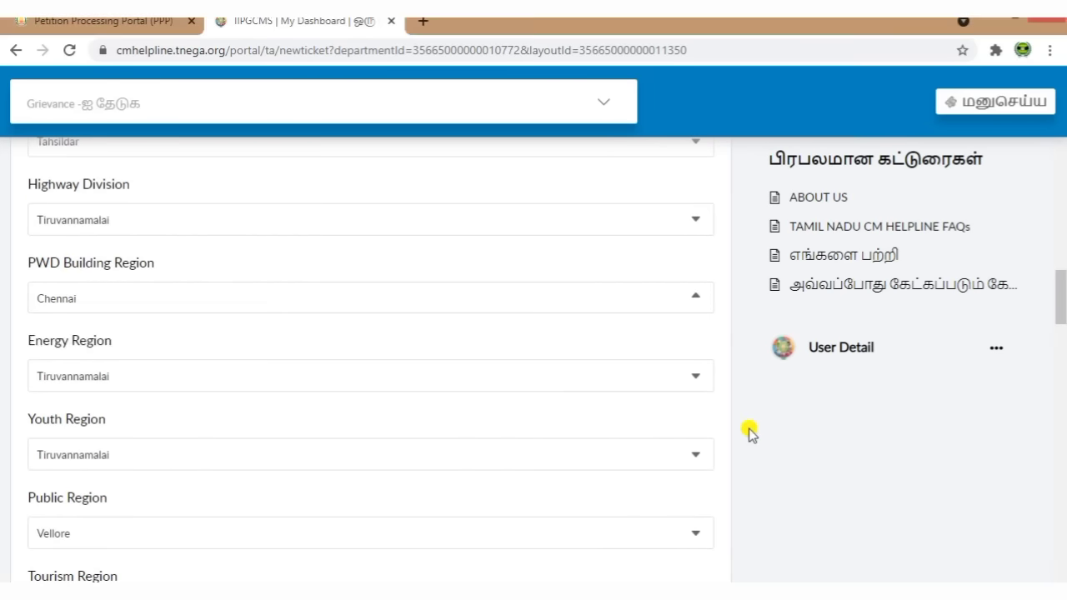
# Step: Keep Chennai CS Zone 1 as is and set CT IGR District to Thiruvannamalai
pyautogui.scroll(-1, 191, 370)
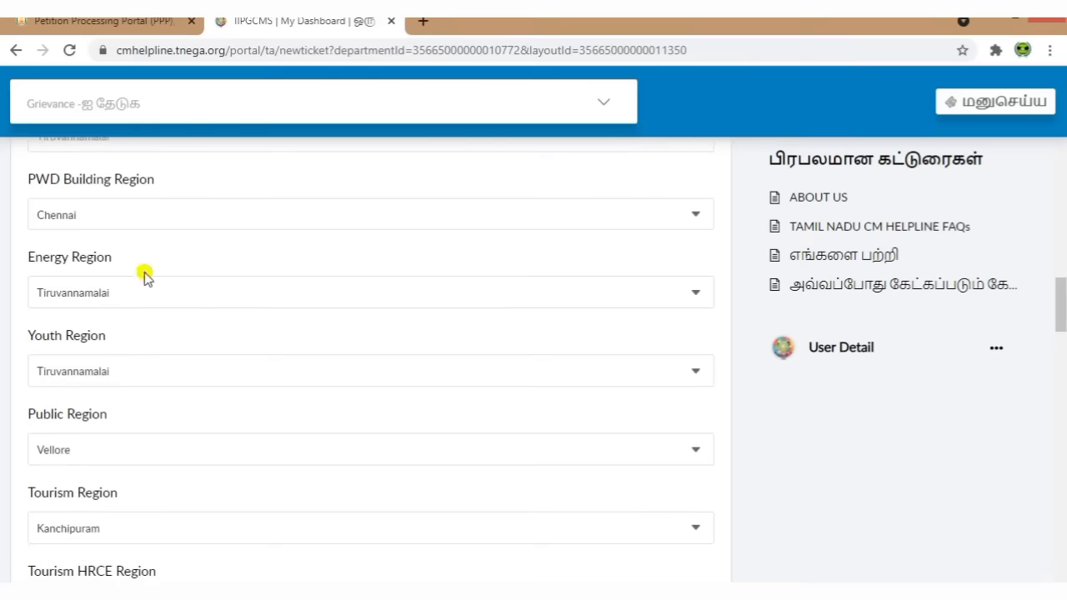
pyautogui.scroll(-1, 142, 323)
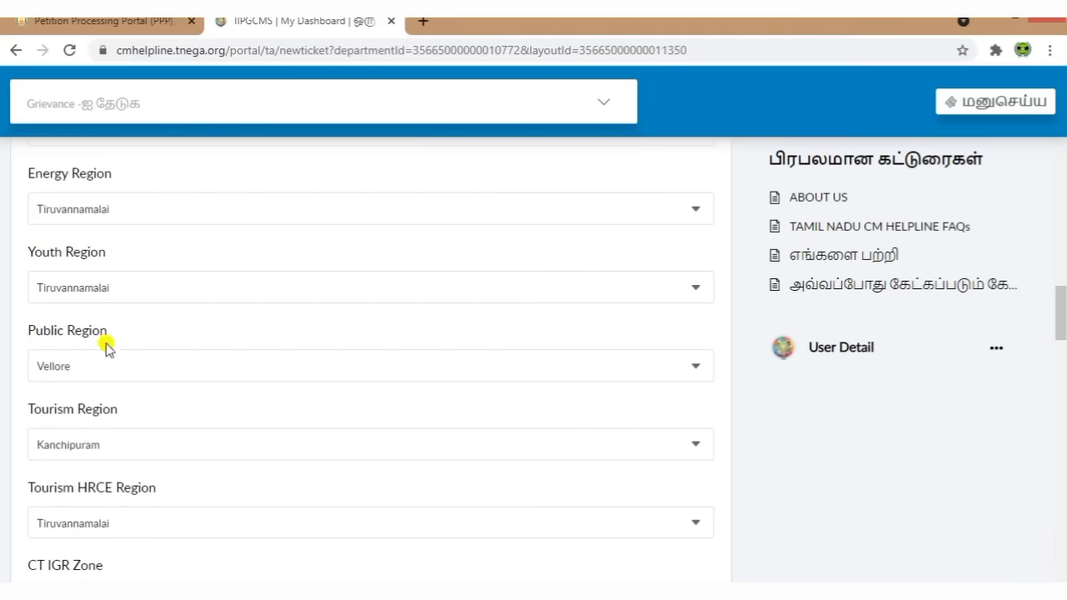
pyautogui.scroll(-1, 209, 329)
pyautogui.scroll(-1, 211, 332)
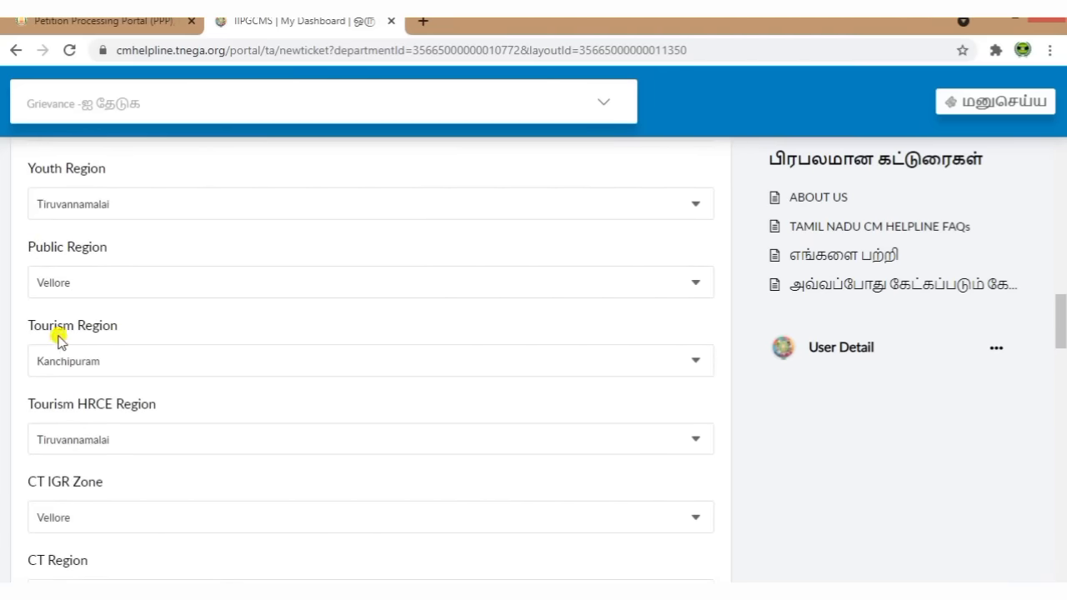
pyautogui.scroll(-1, 255, 381)
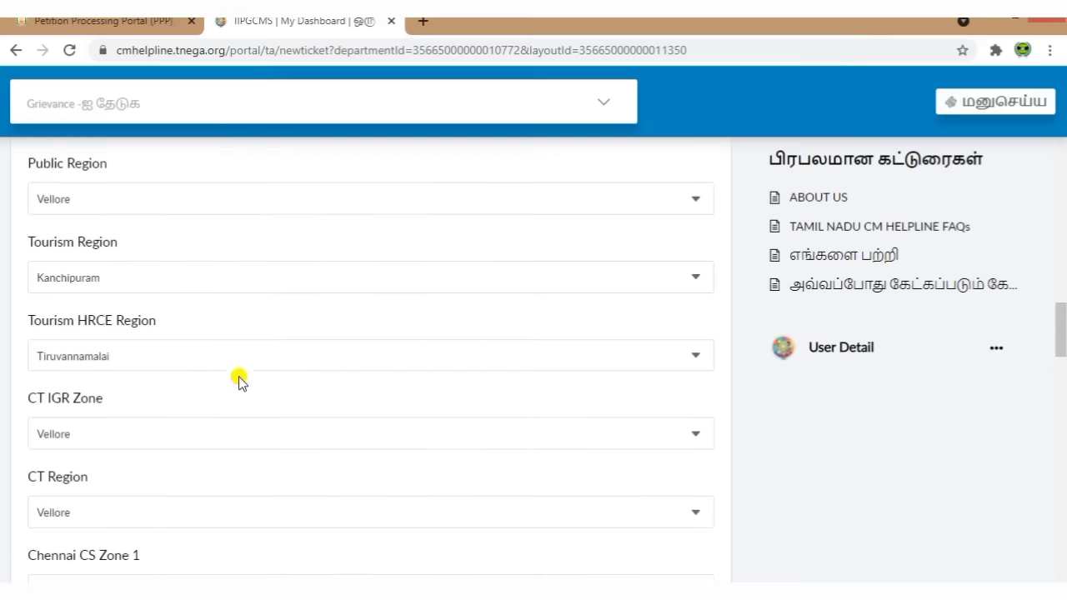
pyautogui.scroll(-3, 239, 377)
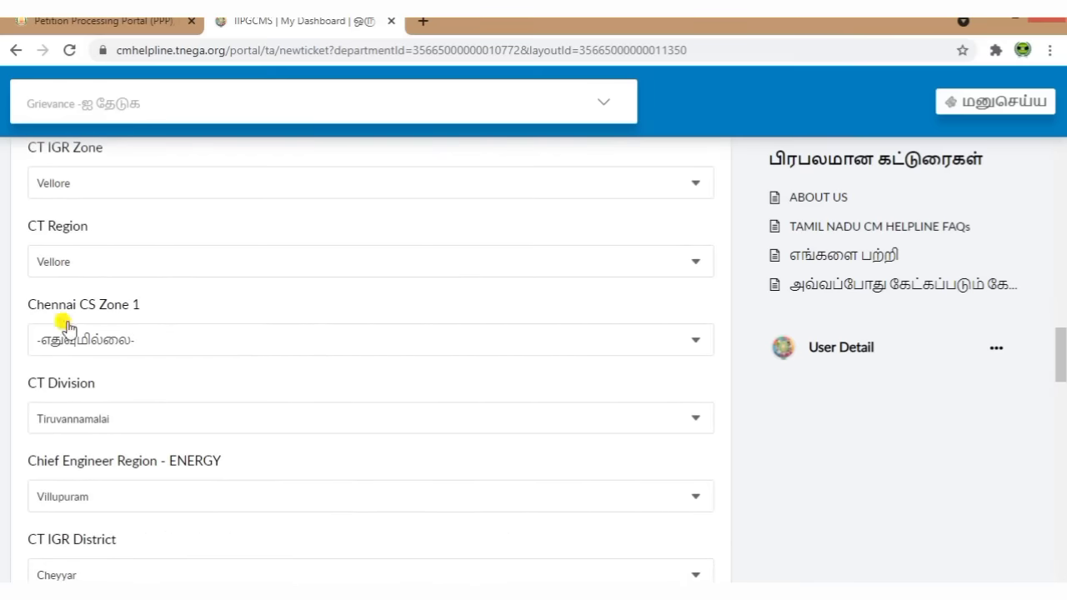
pyautogui.click(150, 338)
pyautogui.click(254, 325)
pyautogui.scroll(-2, 254, 323)
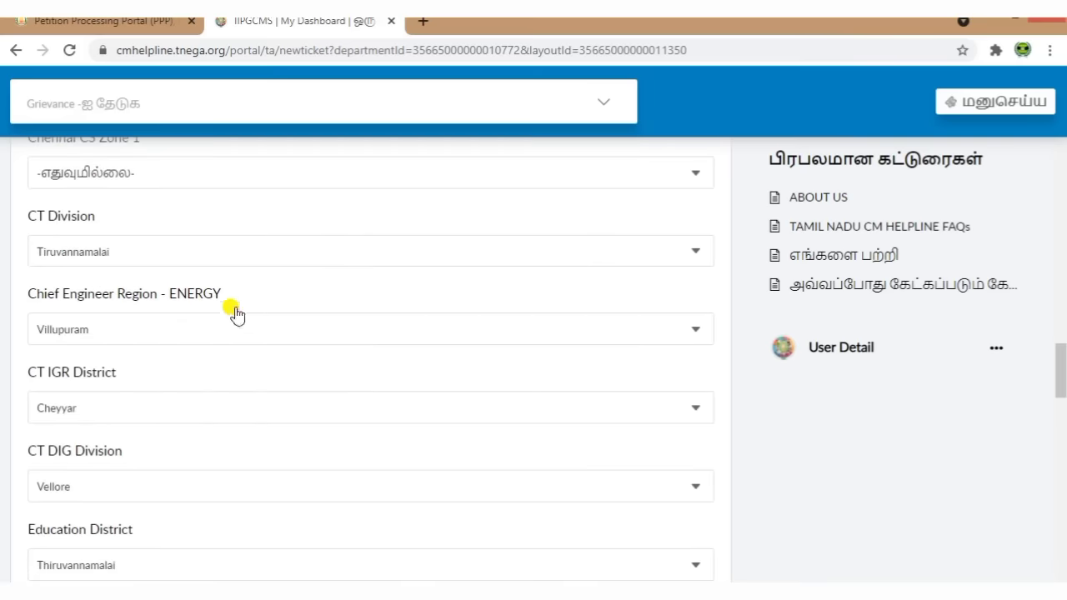
pyautogui.click(150, 399)
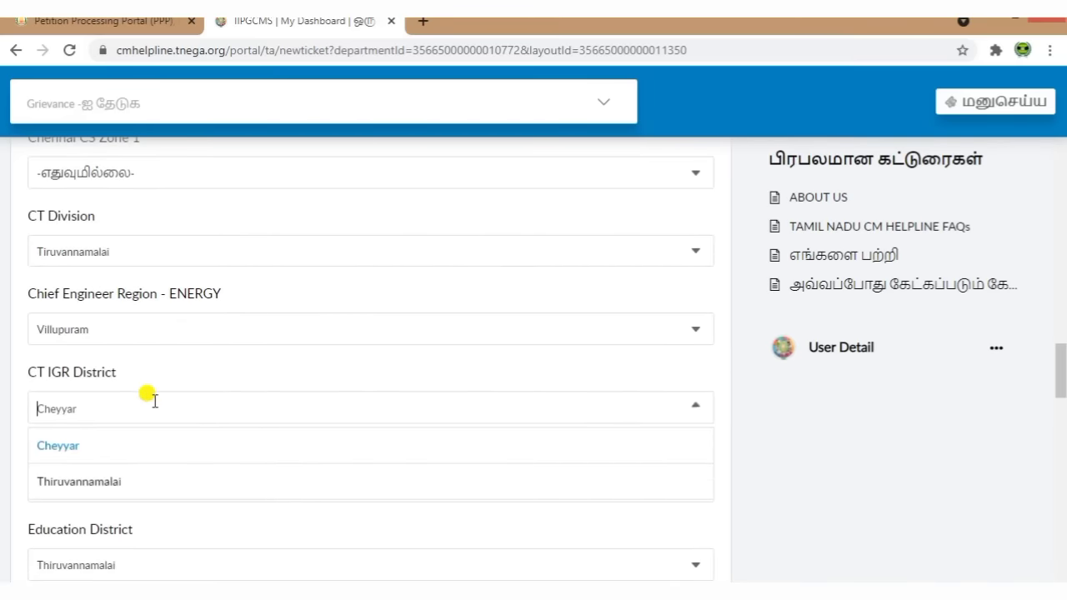
pyautogui.click(125, 477)
# Step: Keep Vellore as the Forest Circle and scroll down to the Grievance Title
pyautogui.scroll(-3, 262, 353)
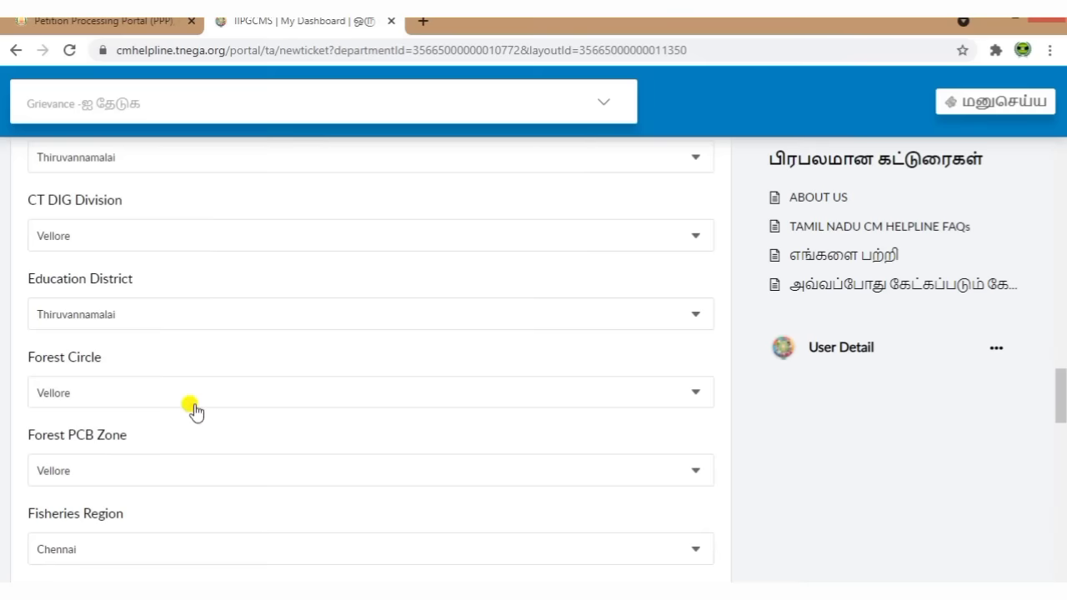
pyautogui.click(229, 394)
pyautogui.click(307, 425)
pyautogui.scroll(-2, 308, 423)
pyautogui.scroll(-4, 308, 423)
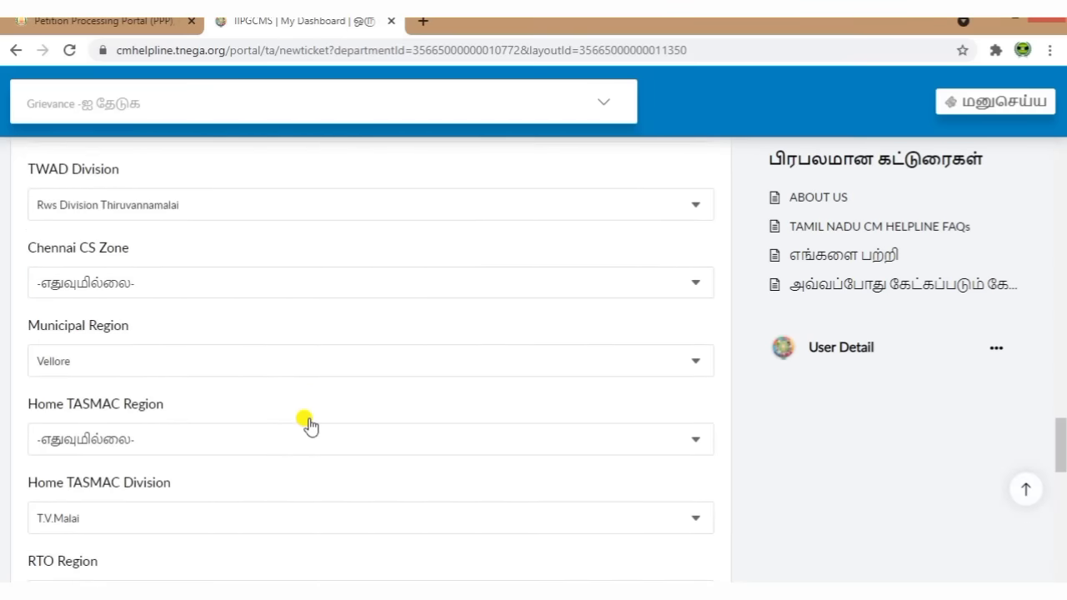
pyautogui.scroll(-9, 308, 424)
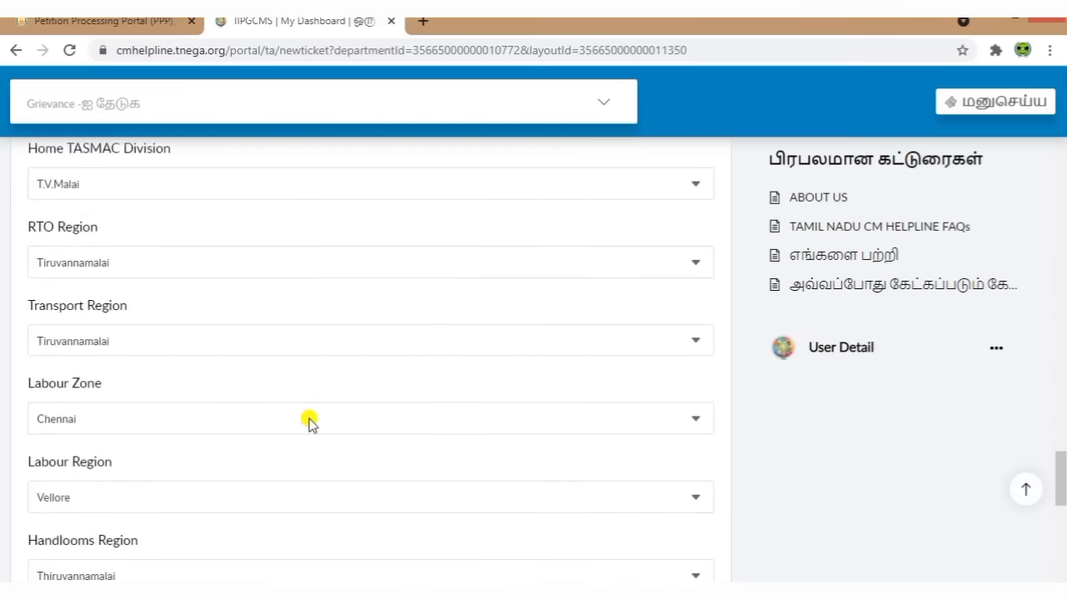
pyautogui.scroll(-3, 308, 425)
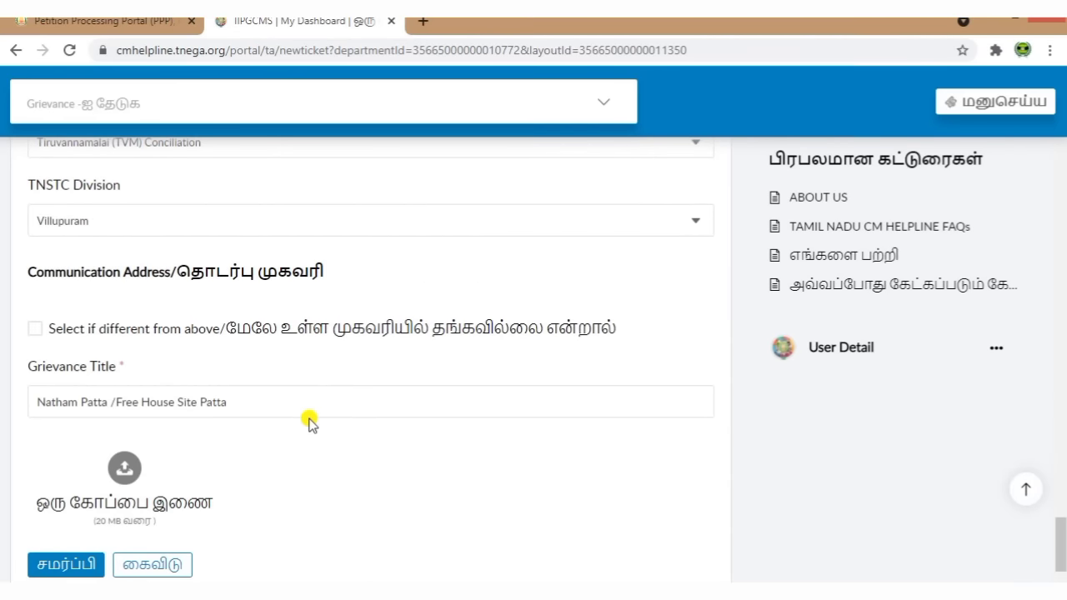
pyautogui.scroll(-1, 308, 423)
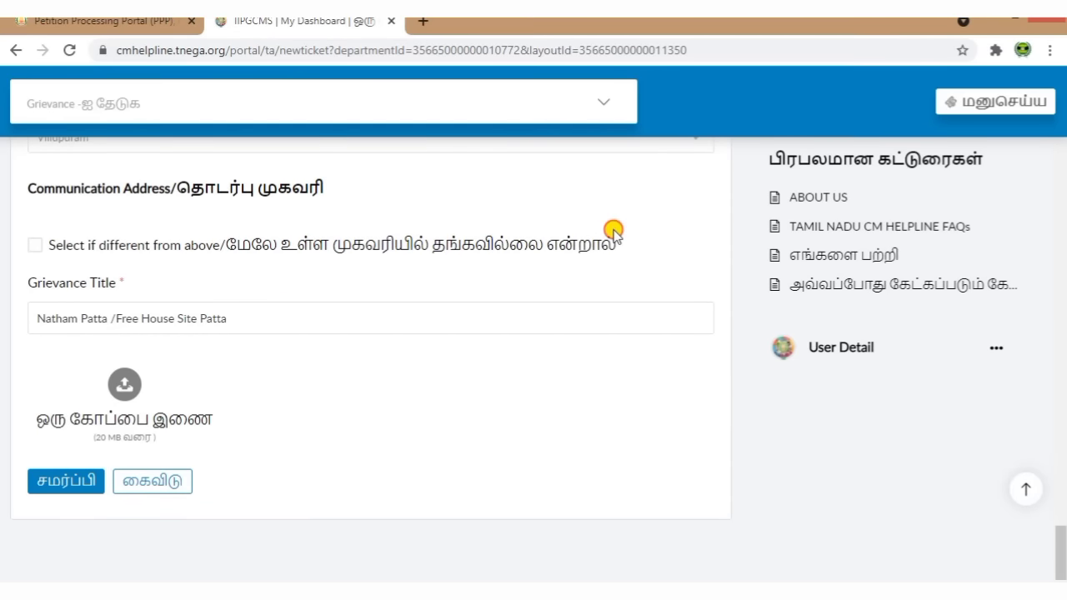
pyautogui.click(34, 245)
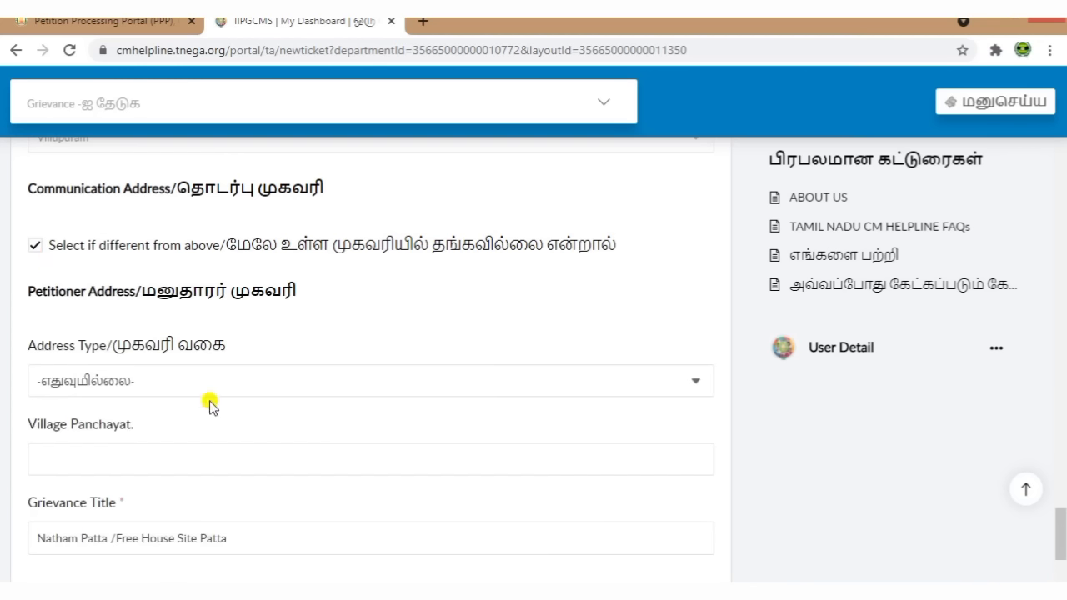
pyautogui.click(32, 247)
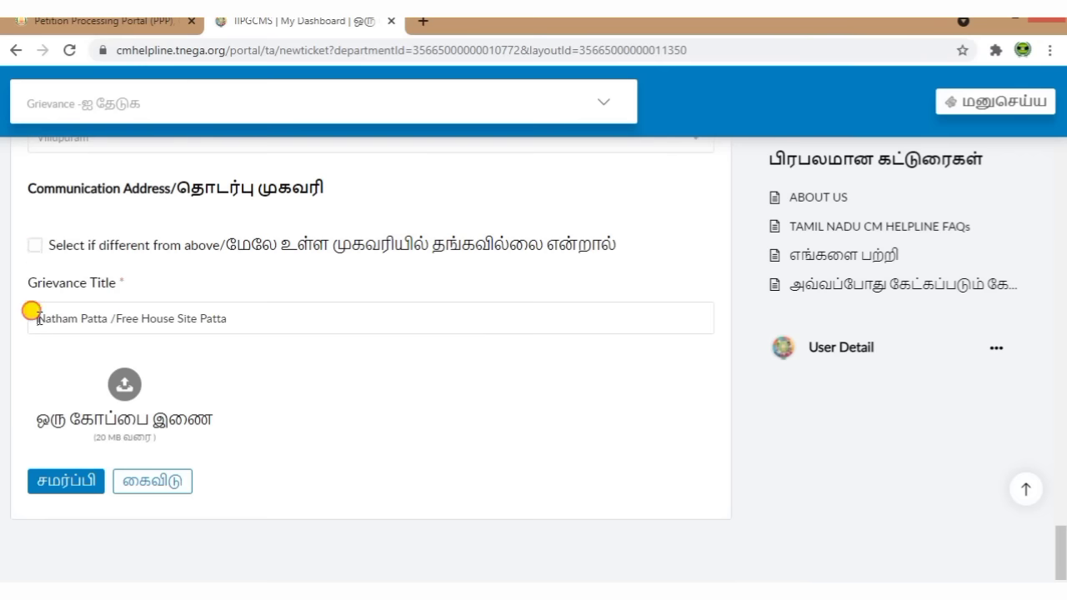
pyautogui.moveTo(37, 317); pyautogui.dragTo(243, 310)
pyautogui.click(287, 388)
pyautogui.scroll(-1, 250, 416)
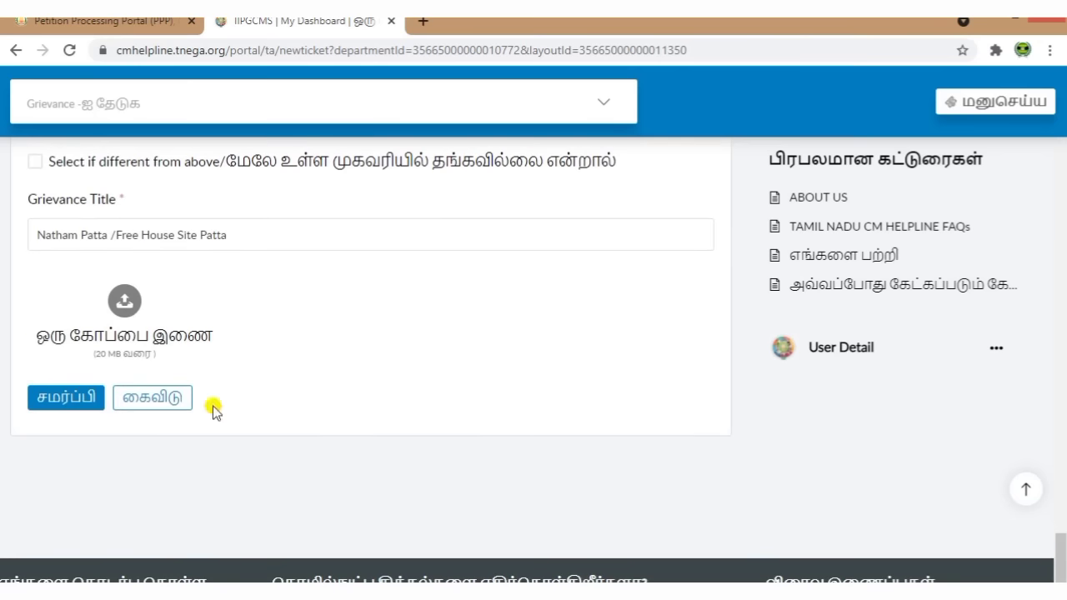
pyautogui.moveTo(39, 345); pyautogui.dragTo(307, 374)
pyautogui.click(309, 375)
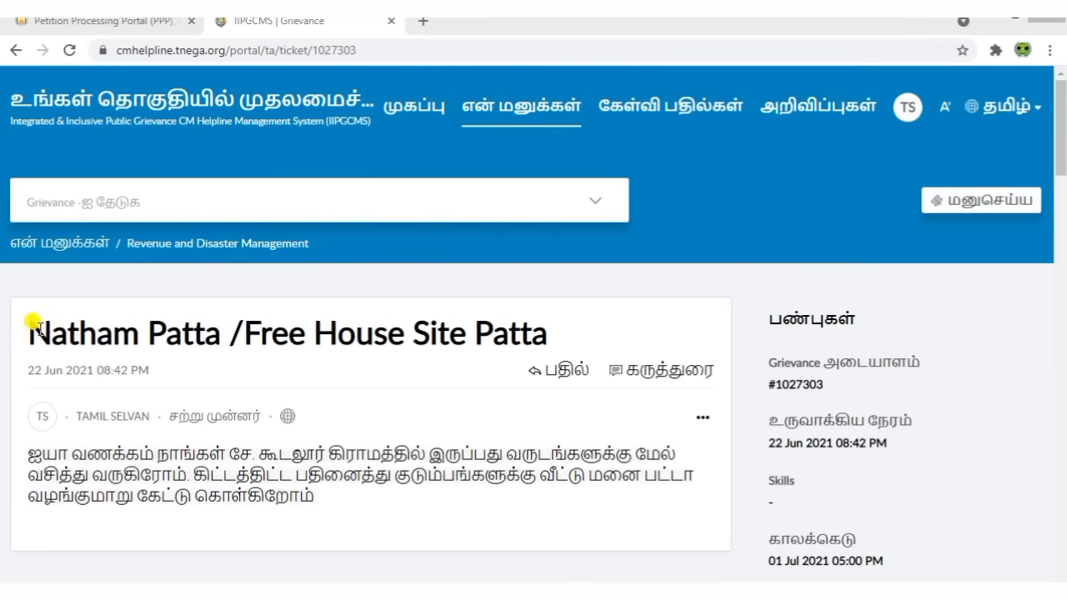
pyautogui.moveTo(33, 326); pyautogui.dragTo(530, 334)
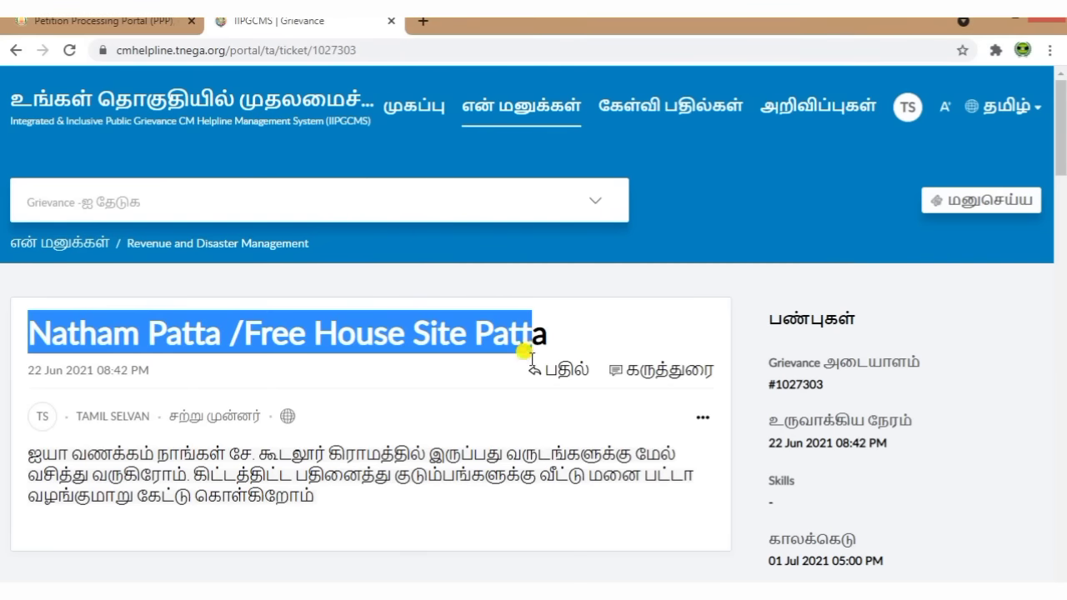
pyautogui.click(555, 518)
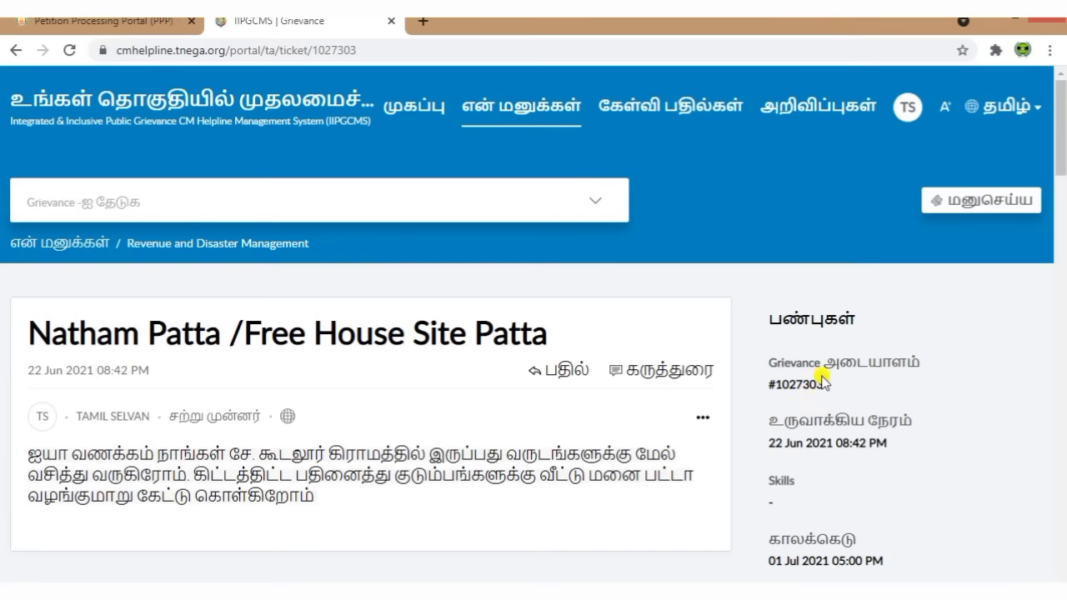
pyautogui.moveTo(768, 355); pyautogui.dragTo(893, 352)
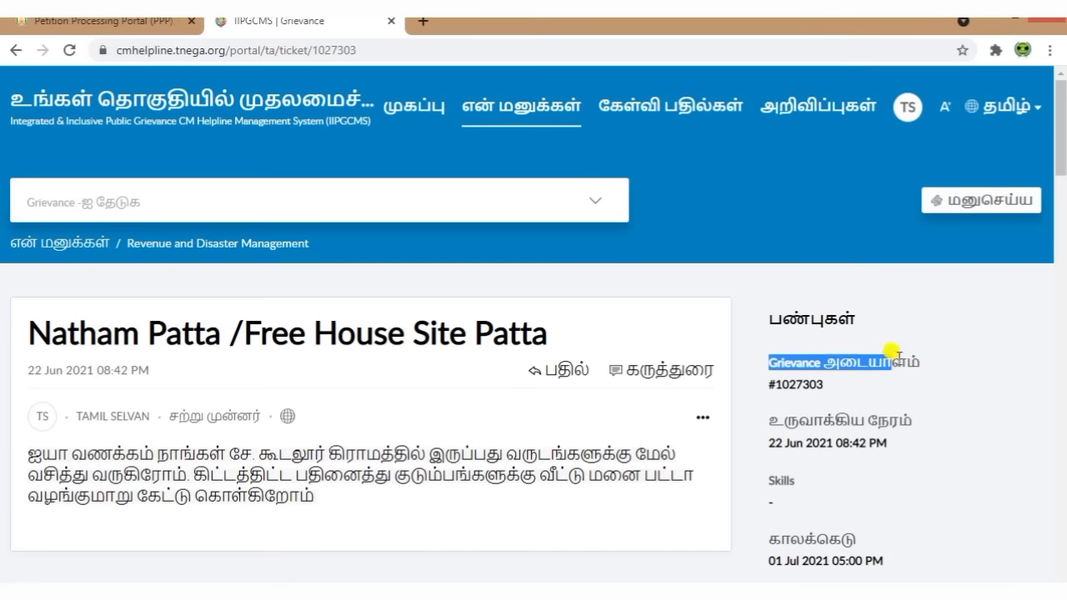
pyautogui.click(905, 398)
# Step: Confirm the grievance's Pending status and return to the My Grievances list
pyautogui.scroll(-2, 893, 410)
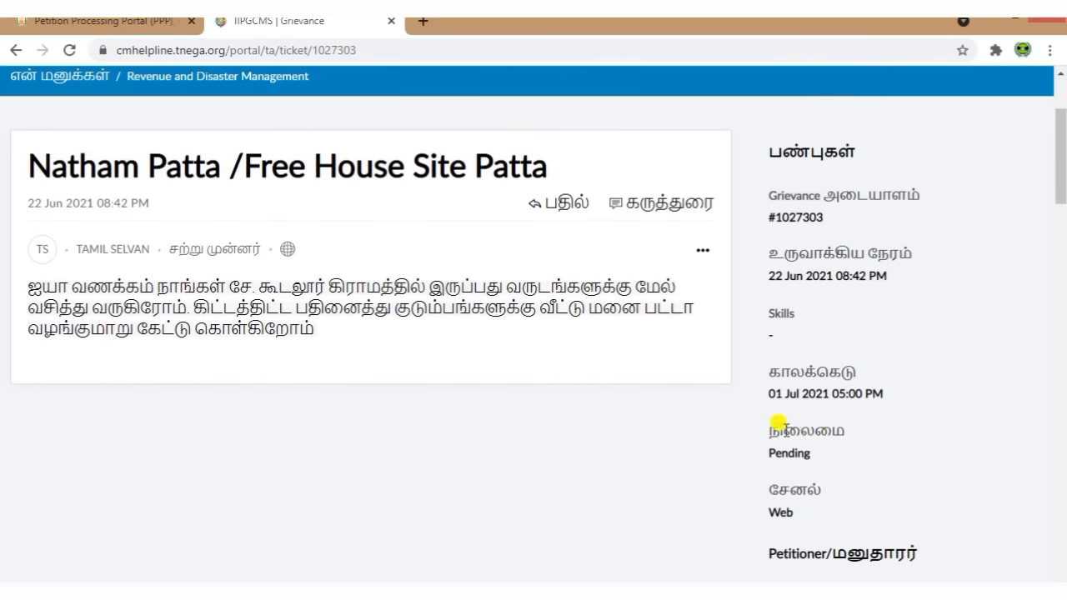
pyautogui.moveTo(772, 422); pyautogui.dragTo(824, 456)
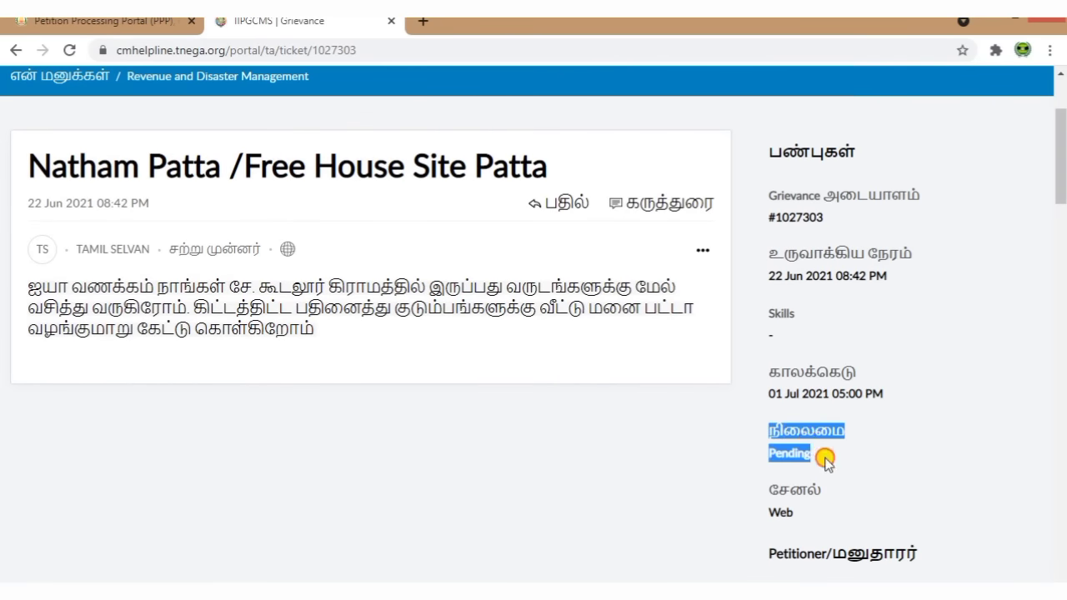
pyautogui.click(895, 465)
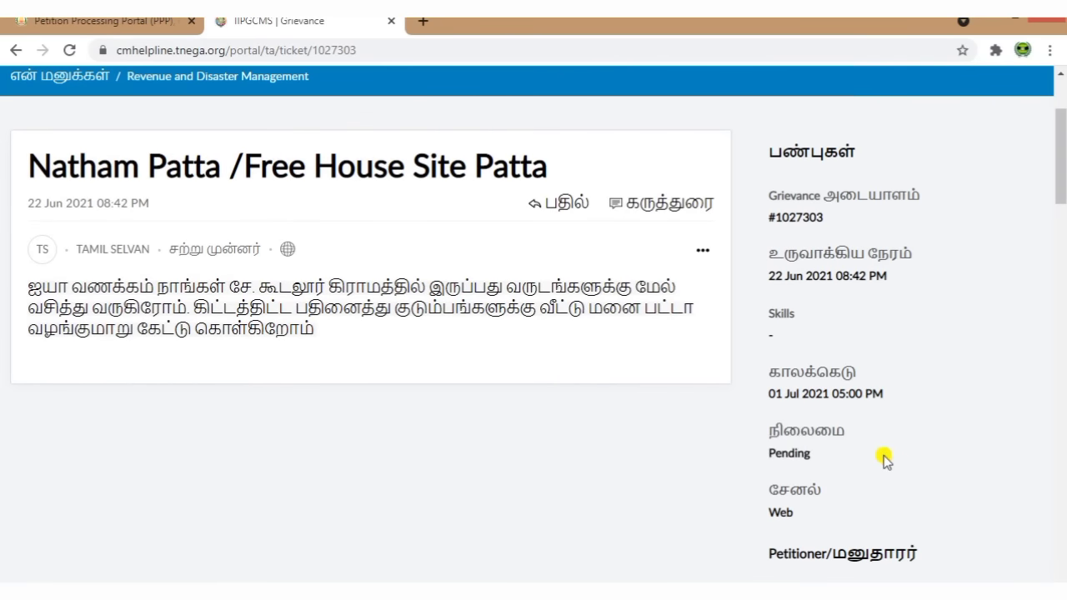
pyautogui.scroll(-3, 885, 459)
pyautogui.scroll(5, 886, 454)
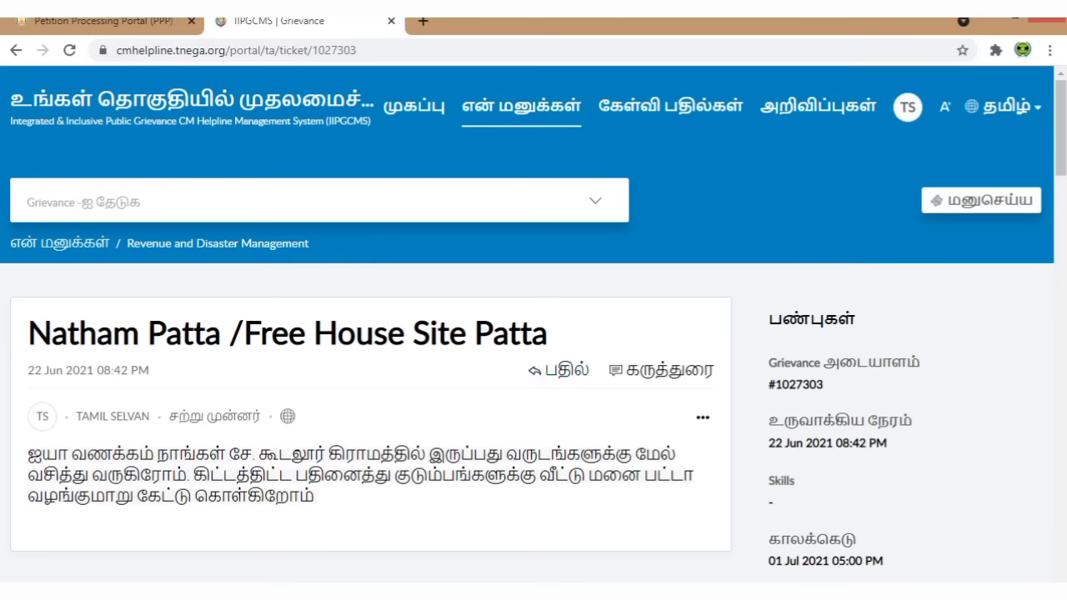
pyautogui.hotkey('alt', 'Left')
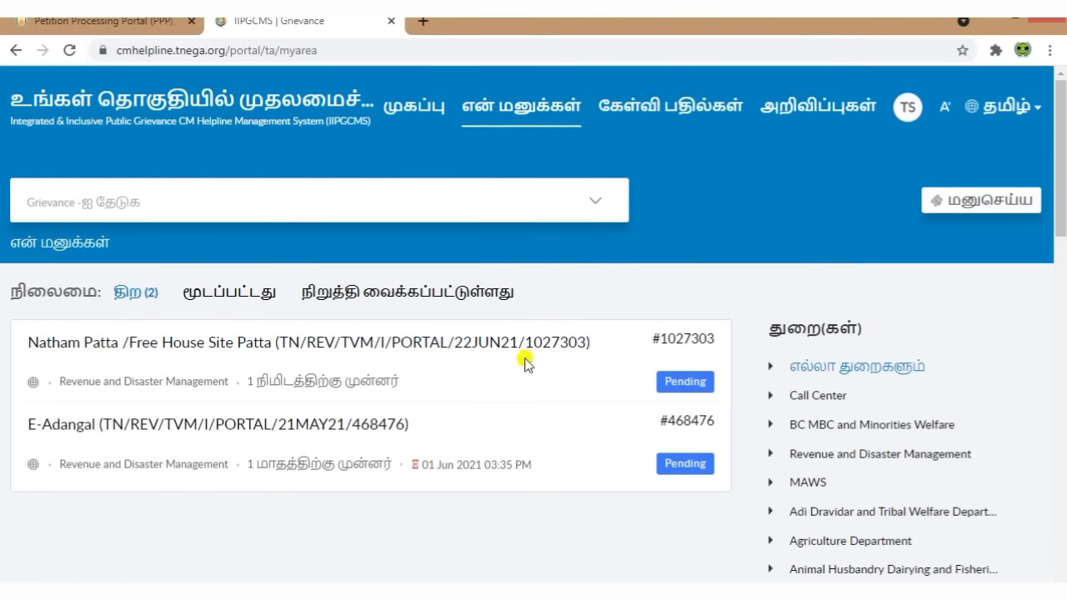
pyautogui.click(484, 351)
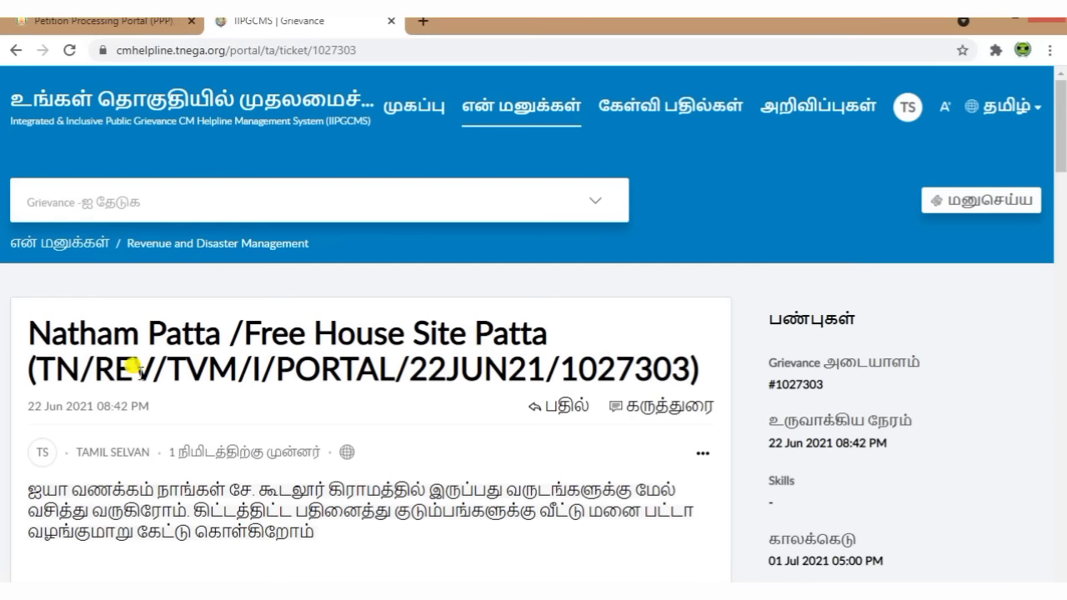
pyautogui.moveTo(34, 351); pyautogui.dragTo(686, 369)
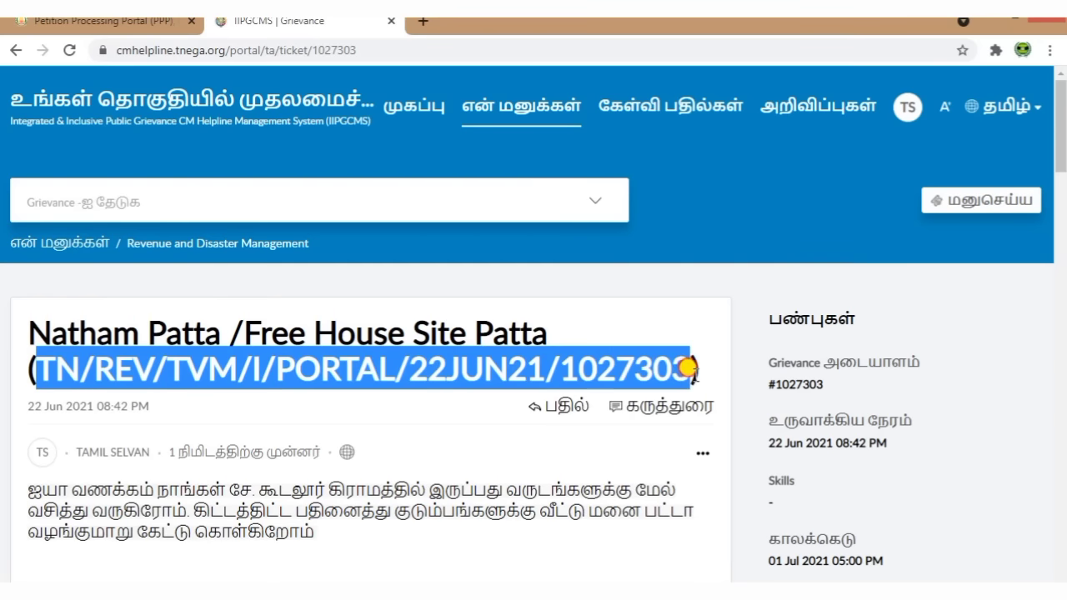
pyautogui.rightClick(575, 364)
pyautogui.click(592, 376)
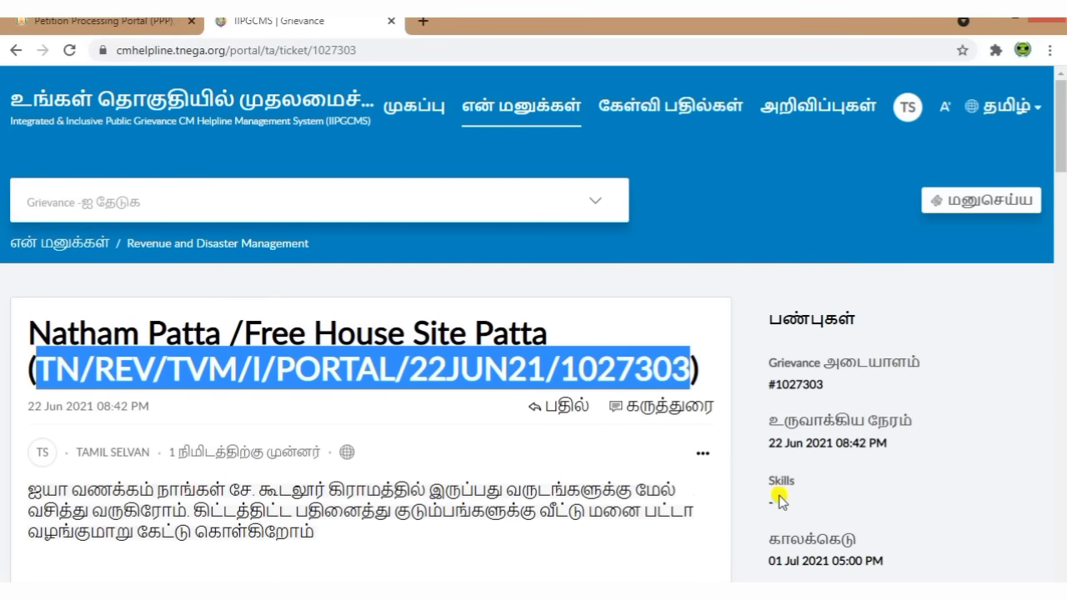
# Step: Scroll through the grievance details, checking the empty UTM Number and Grievance Status entries
pyautogui.scroll(-5, 778, 498)
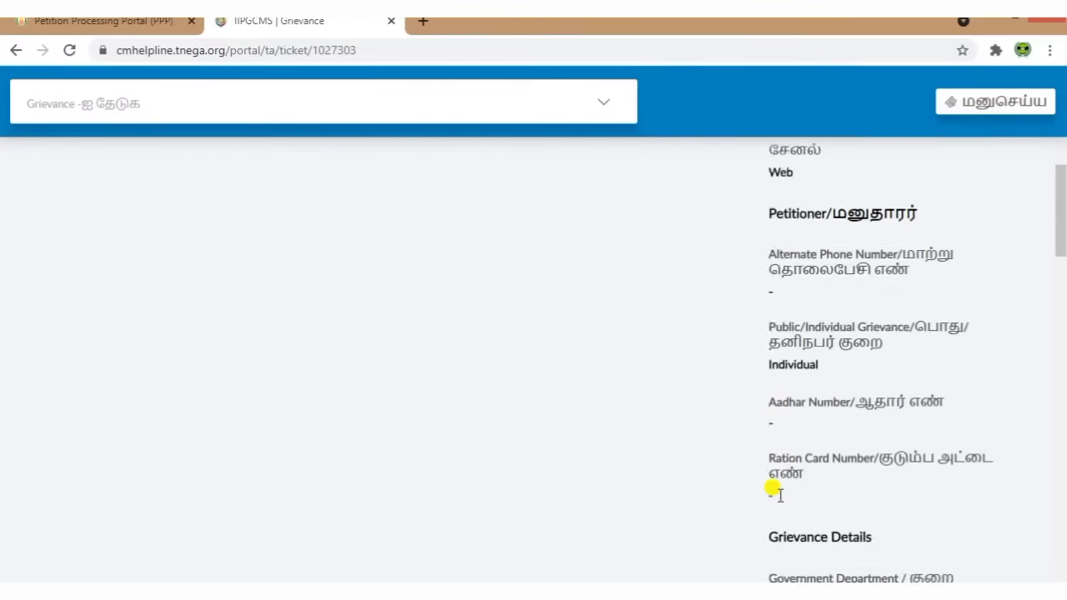
pyautogui.scroll(-12, 778, 494)
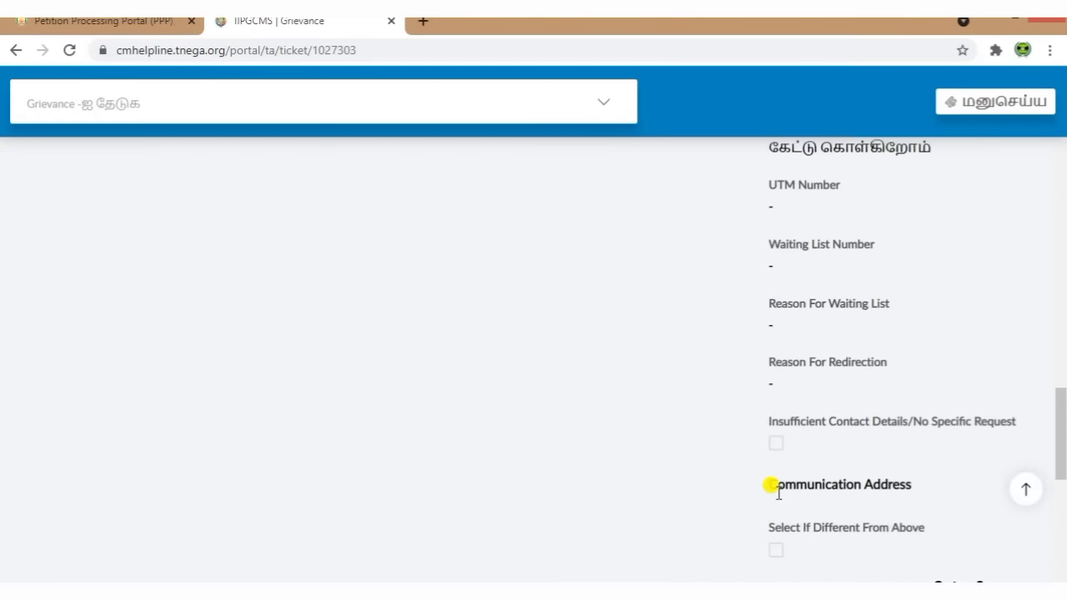
pyautogui.scroll(15, 779, 492)
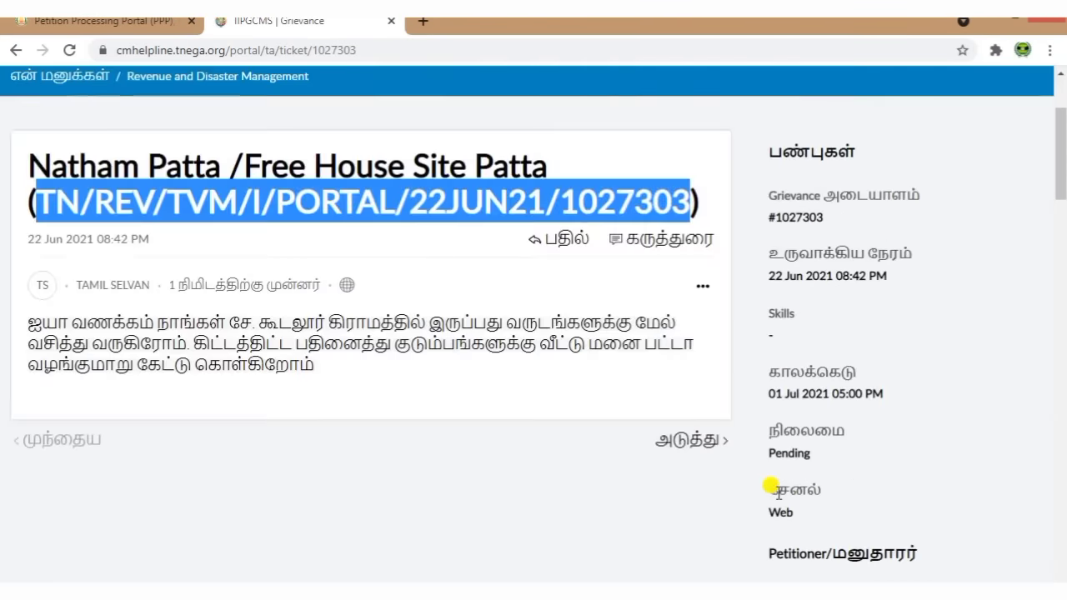
pyautogui.scroll(-12, 839, 500)
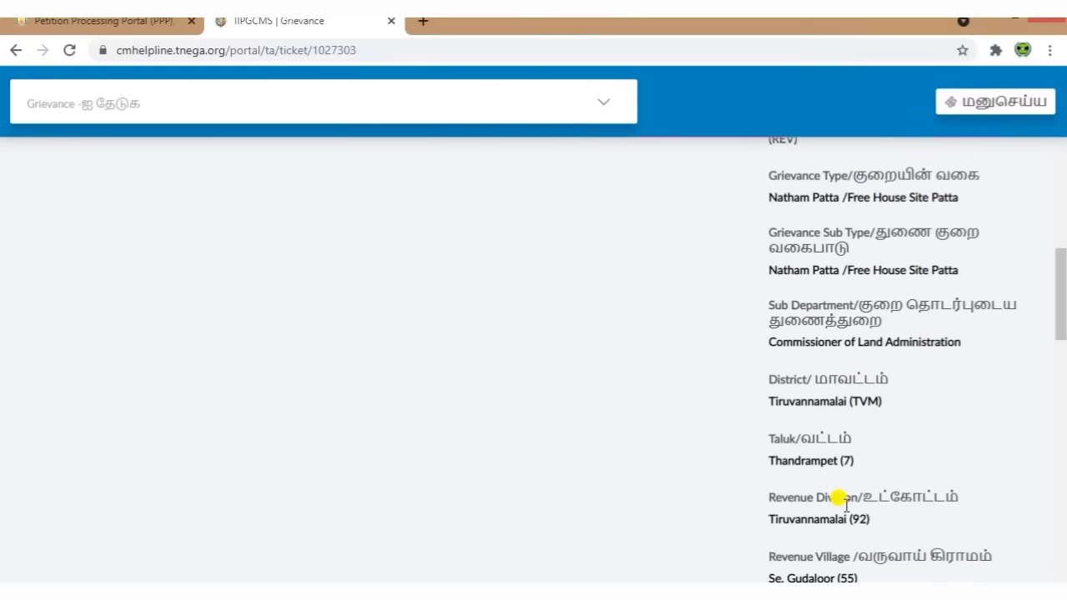
pyautogui.scroll(-3, 845, 510)
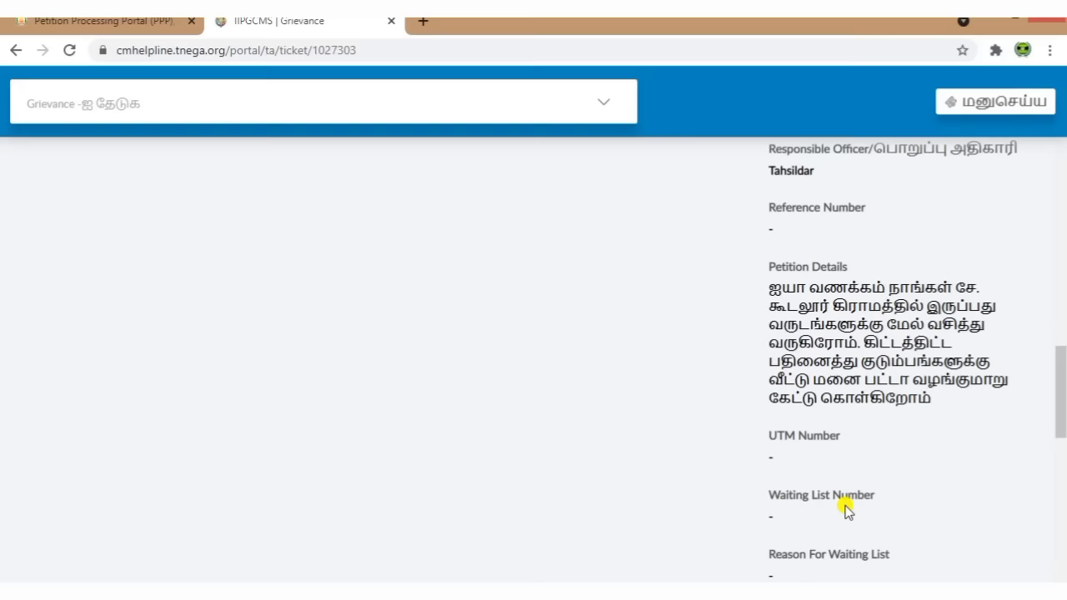
pyautogui.scroll(-1, 846, 504)
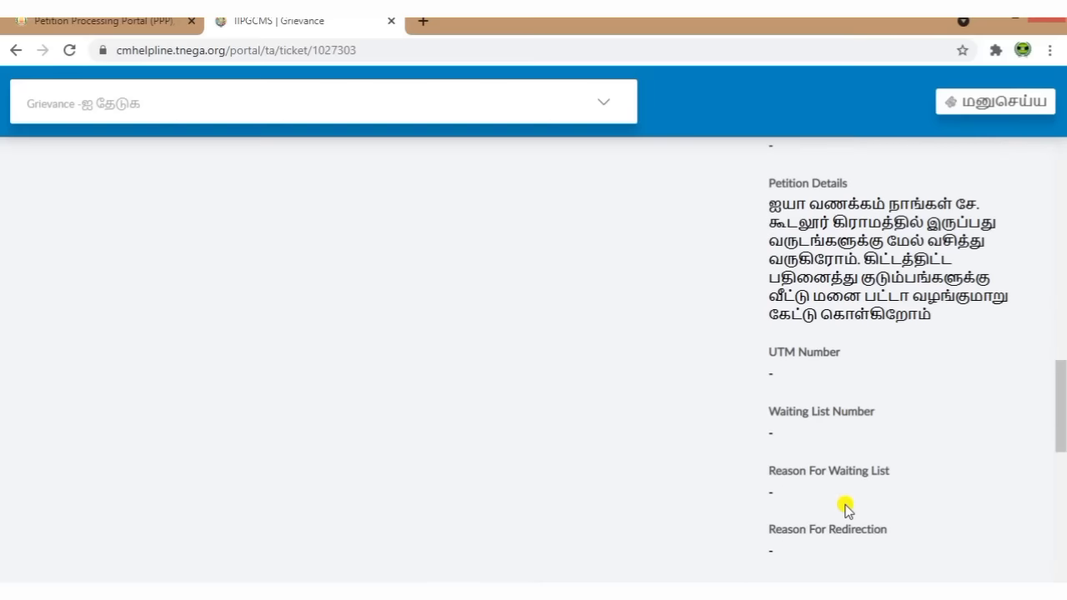
pyautogui.moveTo(768, 350); pyautogui.dragTo(868, 366)
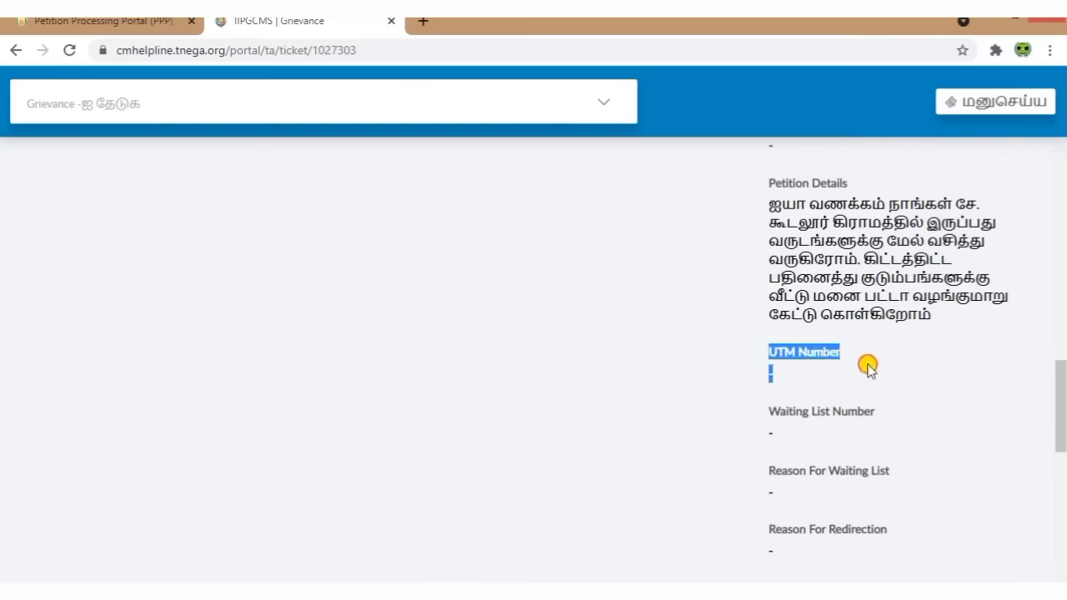
pyautogui.click(870, 371)
pyautogui.moveTo(768, 417); pyautogui.dragTo(908, 420)
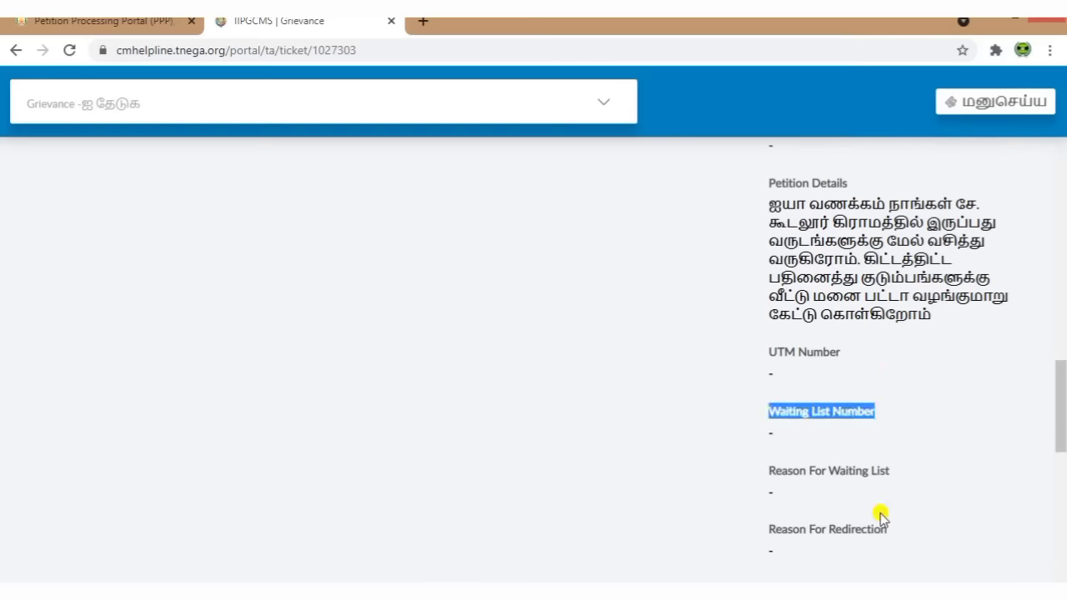
pyautogui.scroll(-4, 880, 514)
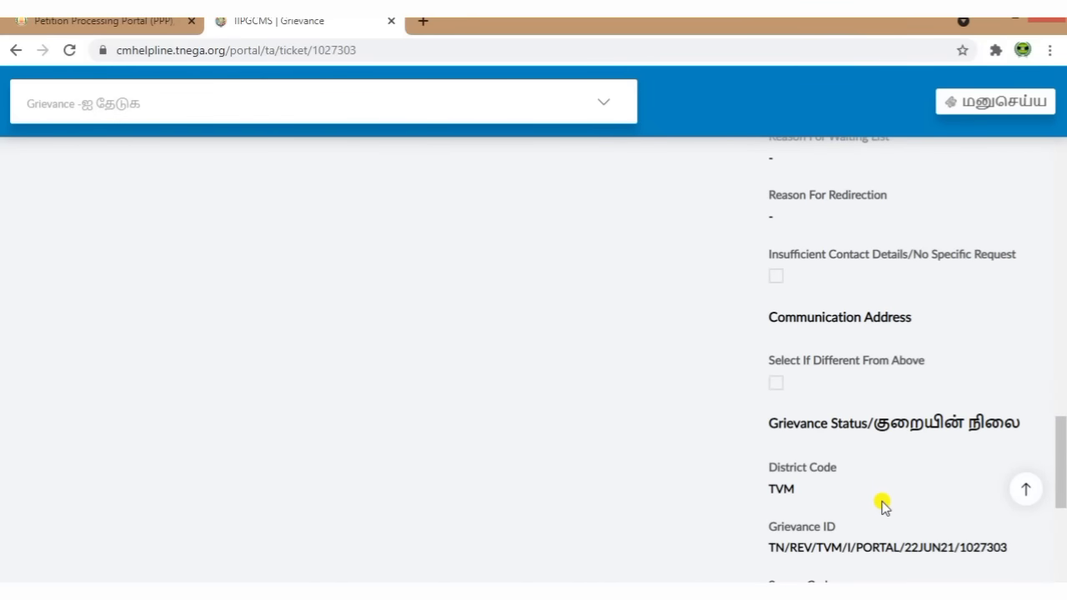